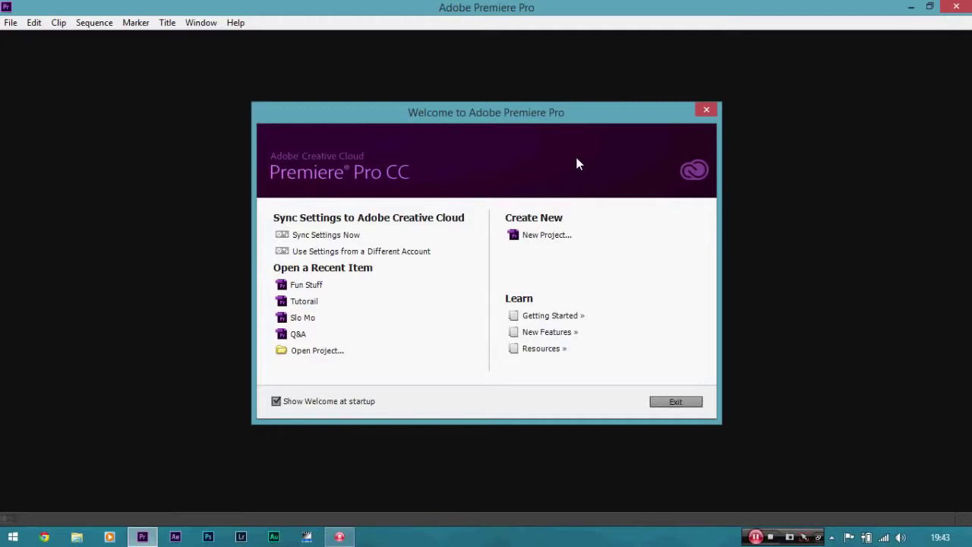
Create a new project named "Fuun Stuff" in the default location
click(518, 236)
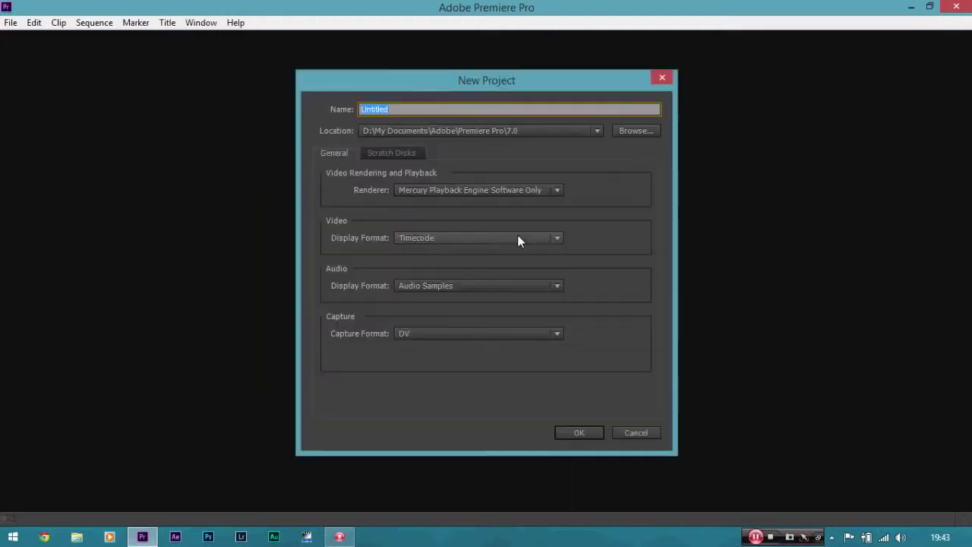
key(BackSpace)
text(Fuun Stuff)
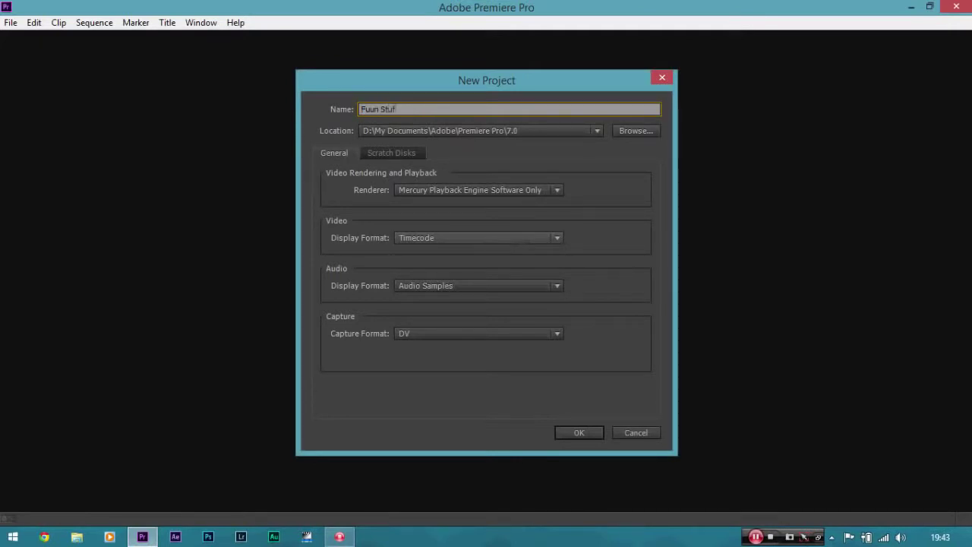
click(578, 439)
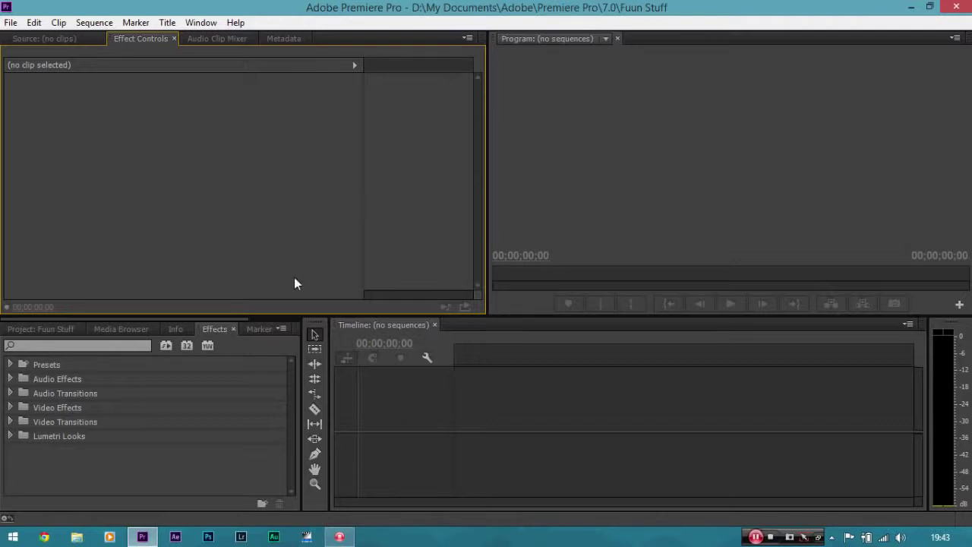
Start a new sequence and choose the Digital SLR 1080p preset DSLR 1080p24
click(11, 23)
mouse_move(34, 40)
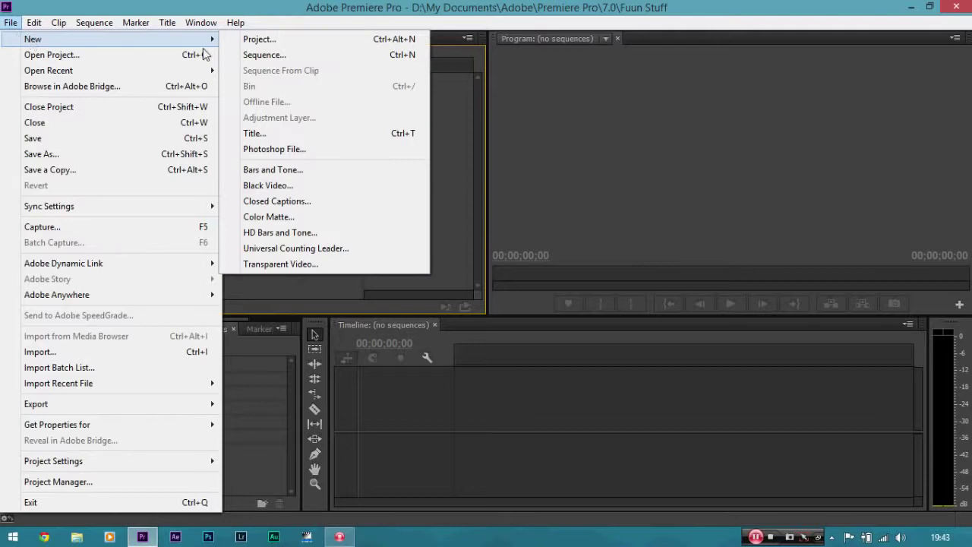
click(255, 56)
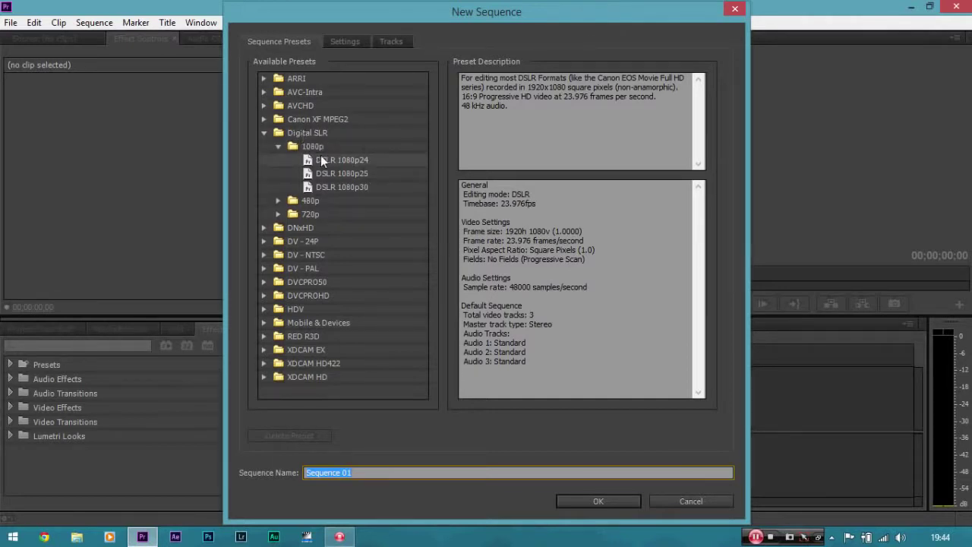
click(363, 160)
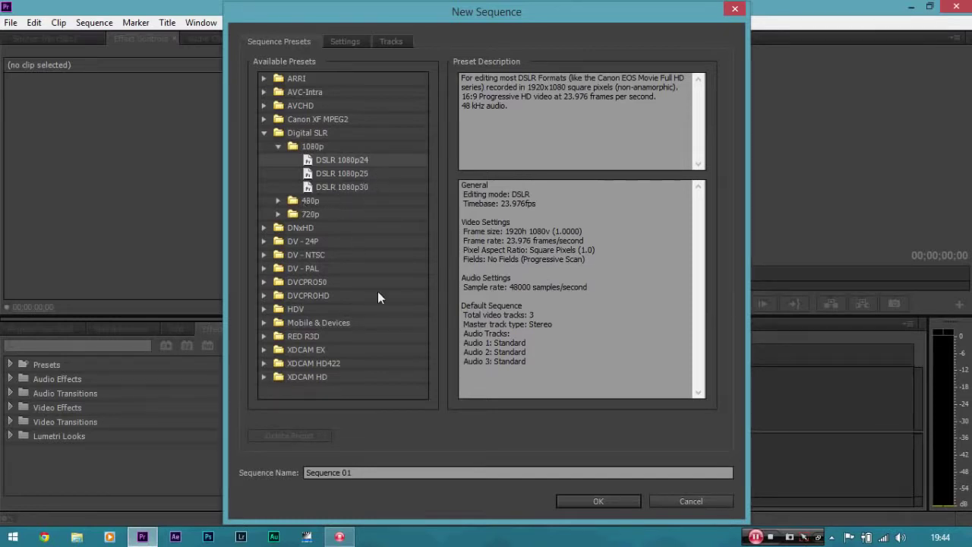
Look through the RED R3D presets, including the 5K group, and the DV - NTSC presets
click(264, 337)
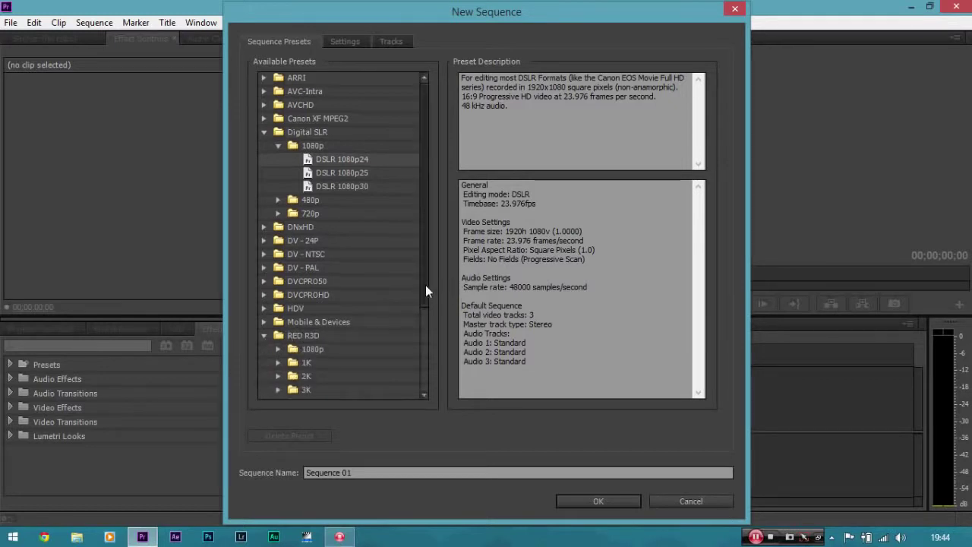
drag(426, 285, 410, 354)
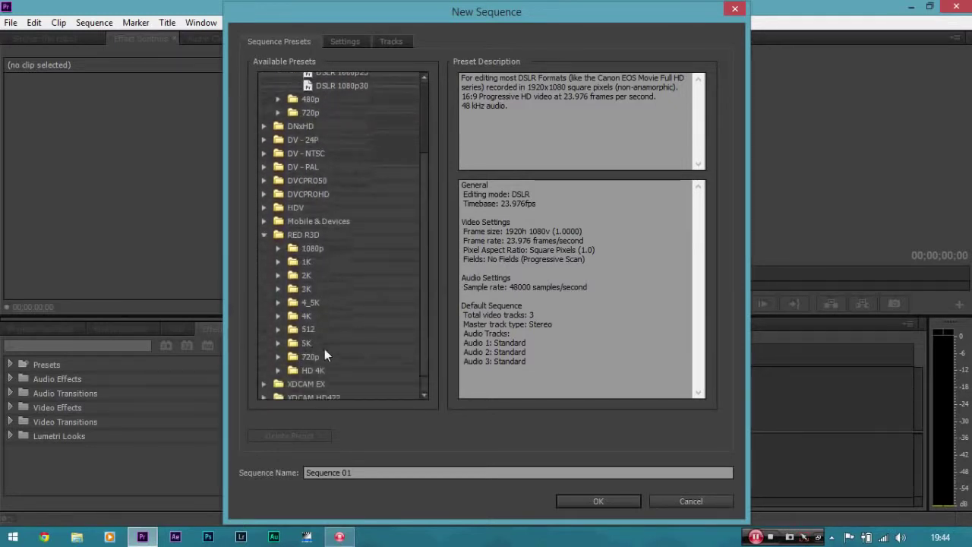
click(279, 344)
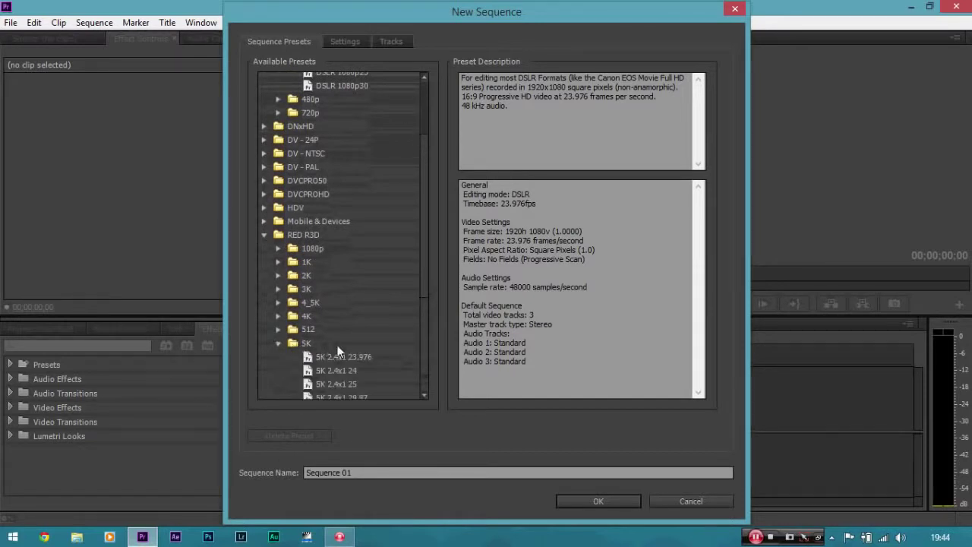
click(279, 345)
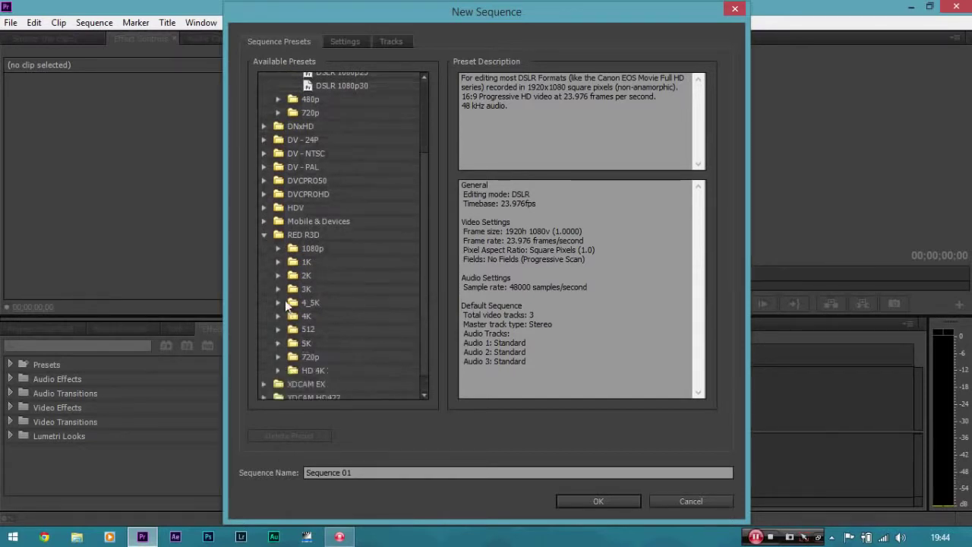
click(264, 235)
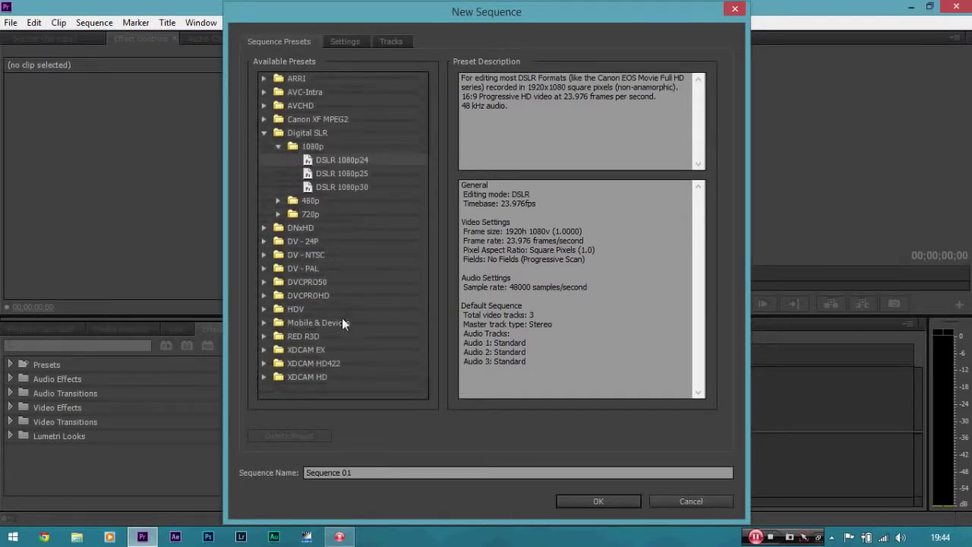
click(269, 257)
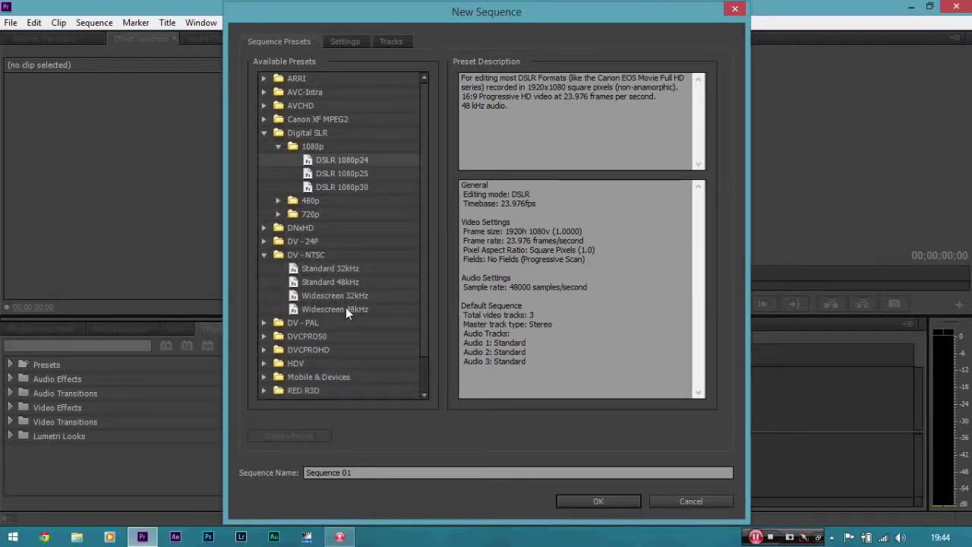
click(264, 255)
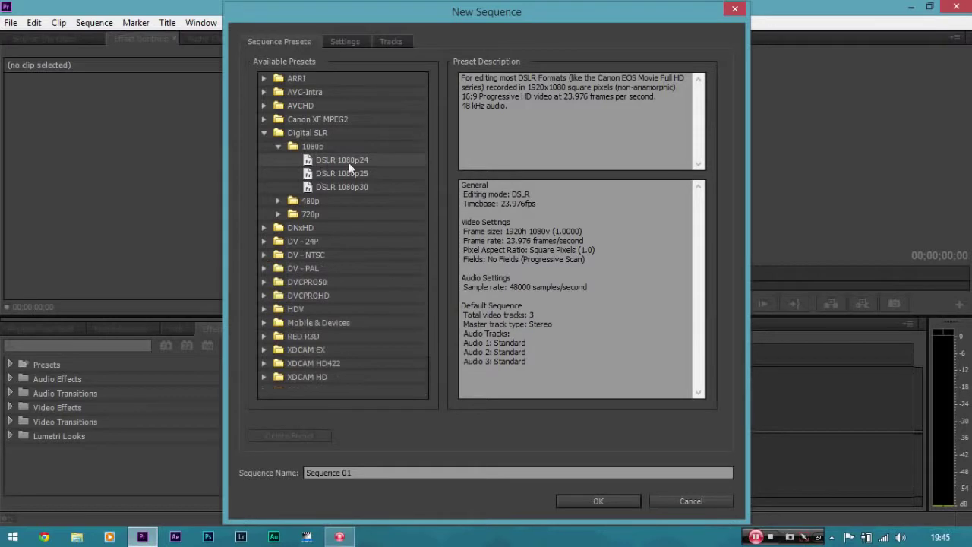
Review the detailed settings of the DSLR 1080p24 preset and create the sequence under its default name
click(346, 44)
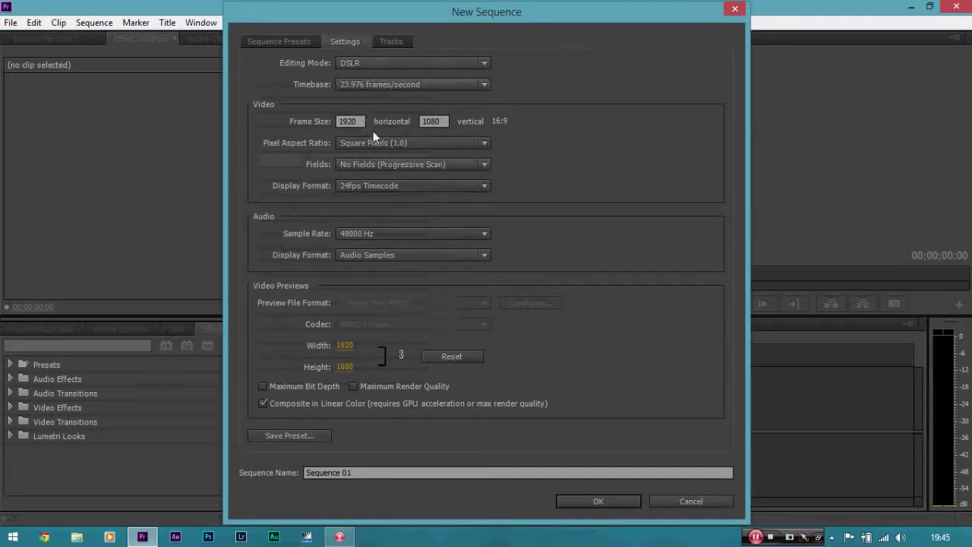
click(283, 43)
click(579, 500)
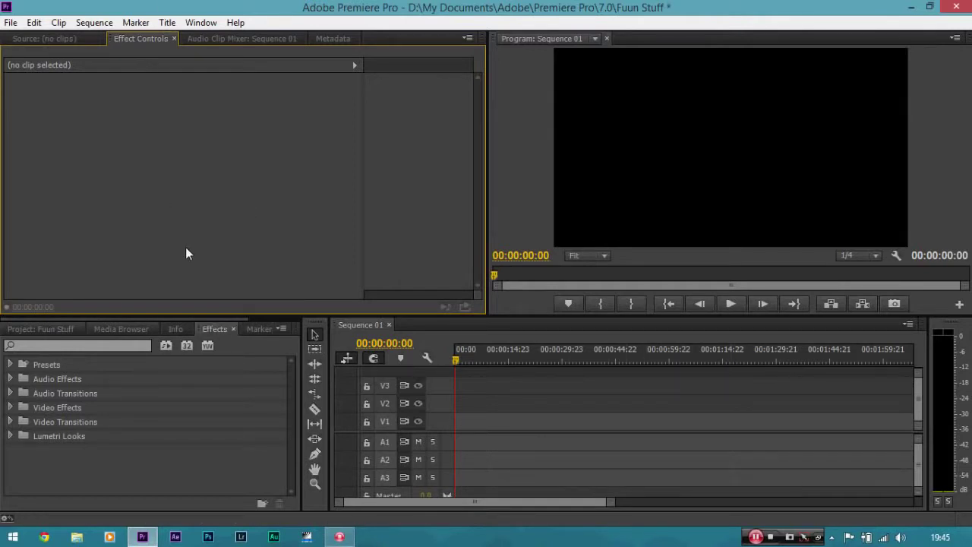
Import the video file _DSC5689 from the Desktop into the project
click(53, 328)
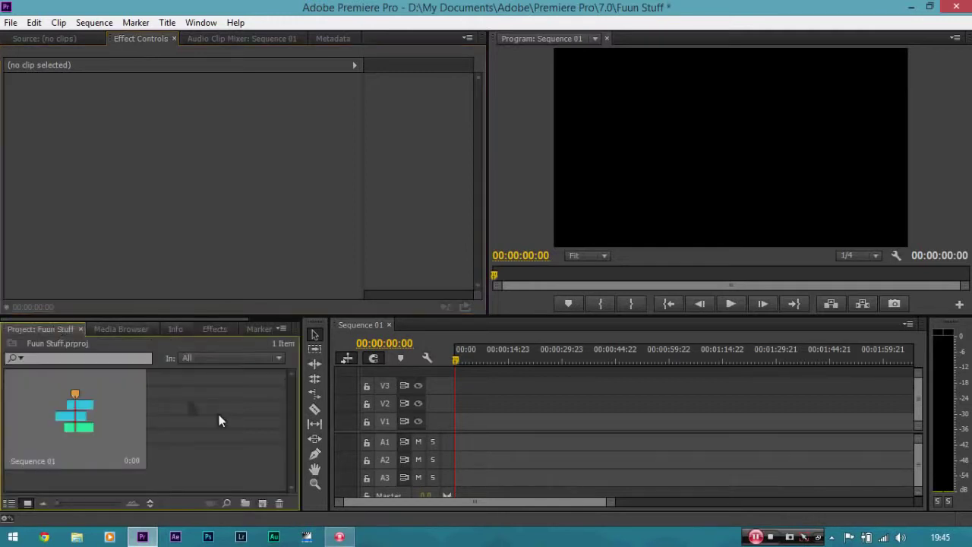
right_click(196, 400)
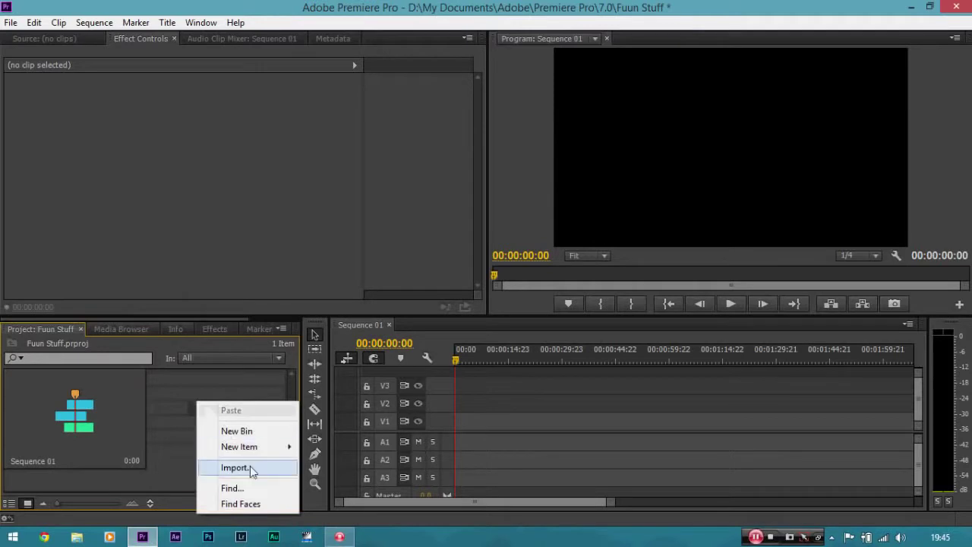
click(250, 466)
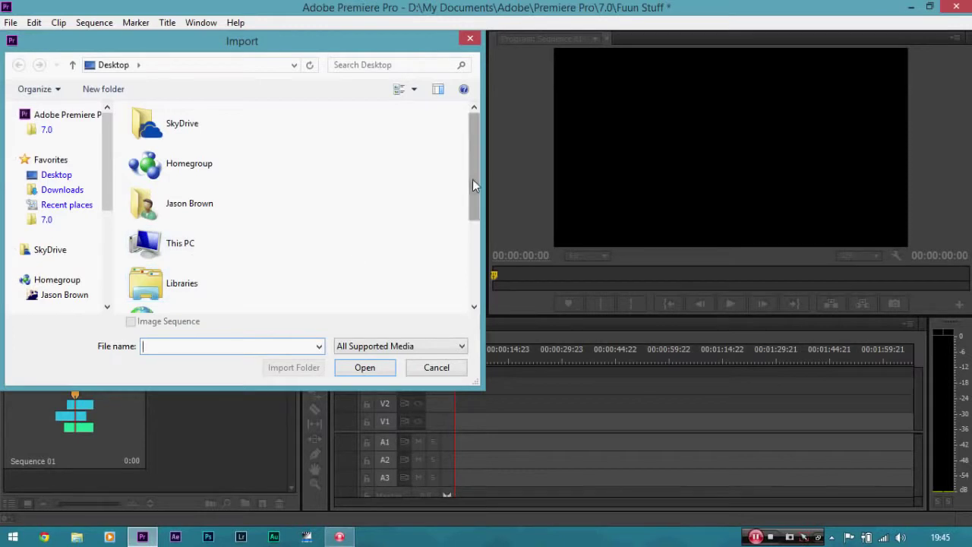
drag(472, 179, 469, 262)
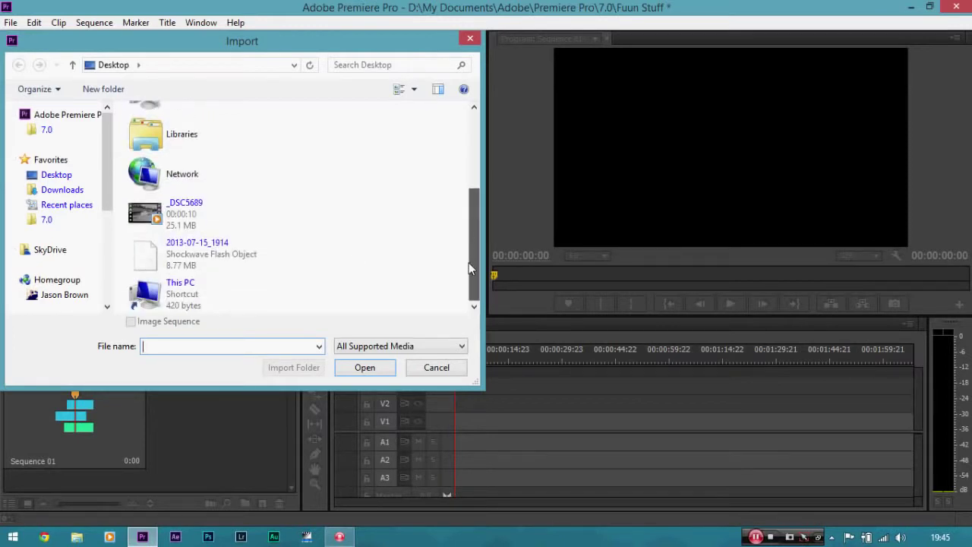
double_click(204, 220)
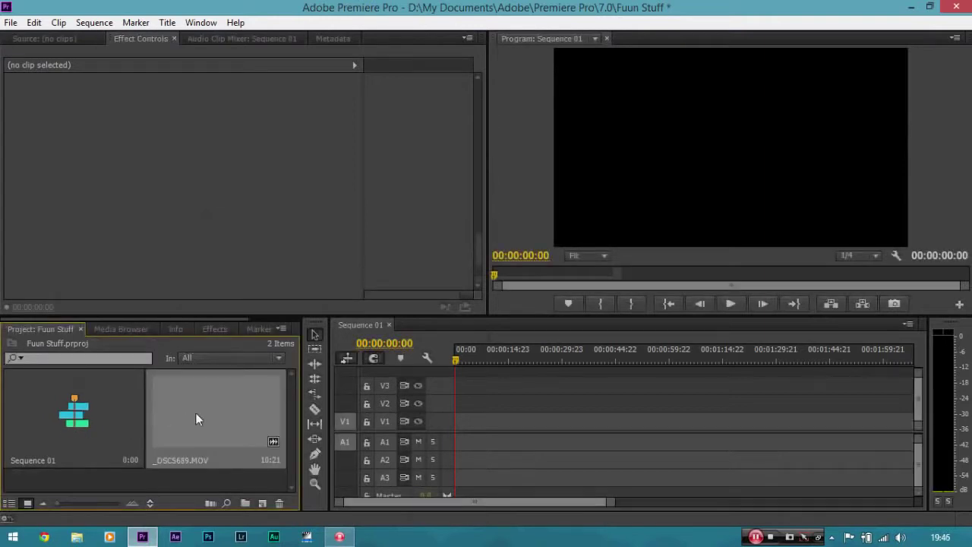
Place the _DSC5689.MOV clip at the start of video track V1 in Sequence 01 and select it
drag(195, 412, 486, 425)
click(478, 425)
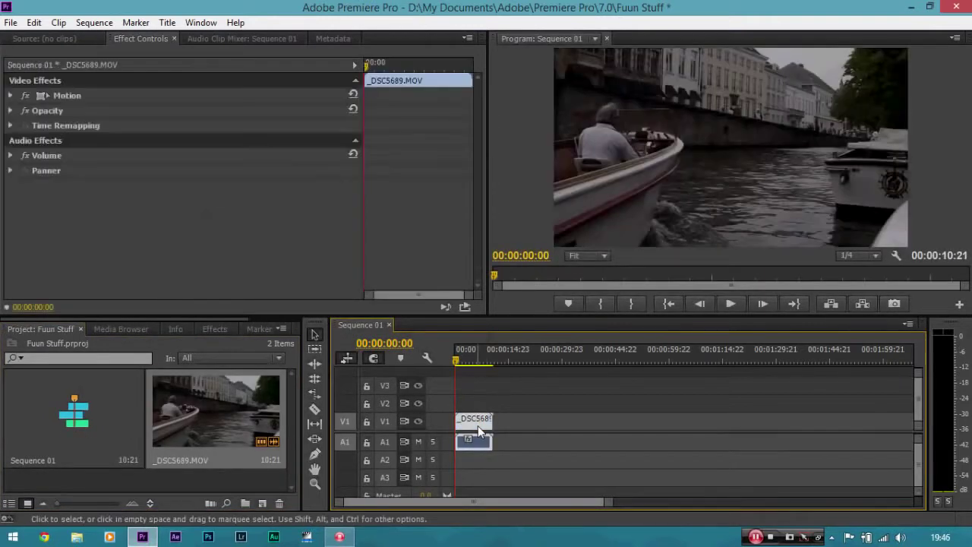
Zoom the timeline in and out to view the _DSC5689.MOV clip at different scales, ending with an enlarged view
key(=)
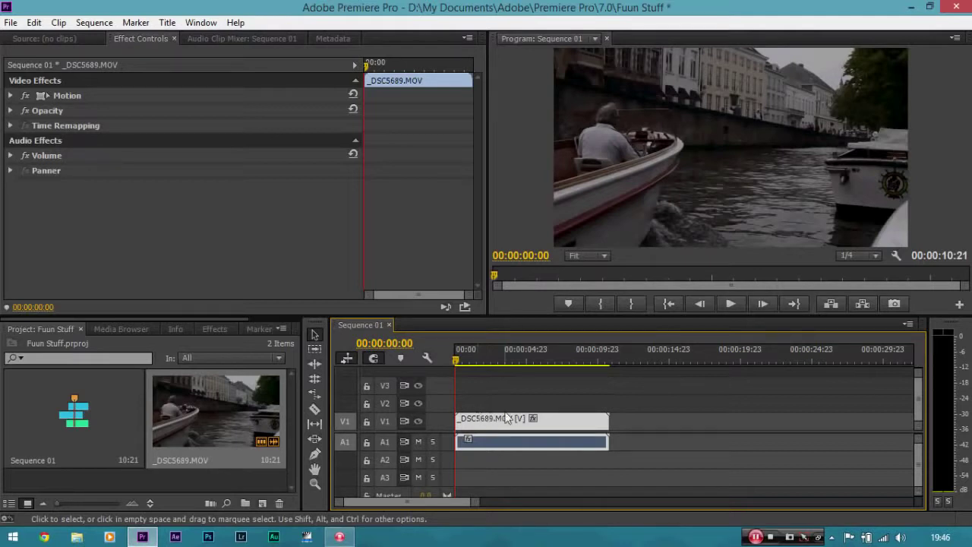
key(minus)
key(minus)
key(minus)
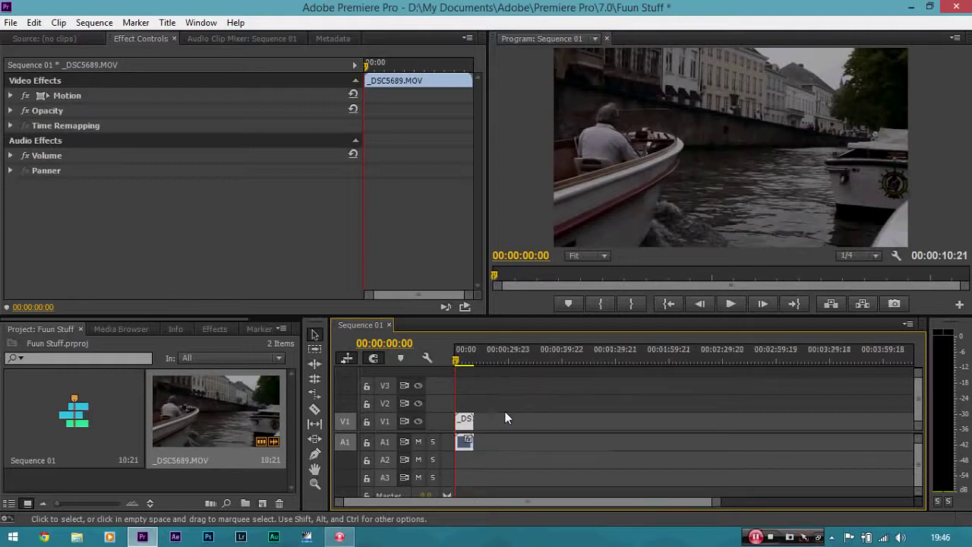
key(equal)
key(minus)
key(equal)
key(equal)
key(equal)
key(equal)
key(equal)
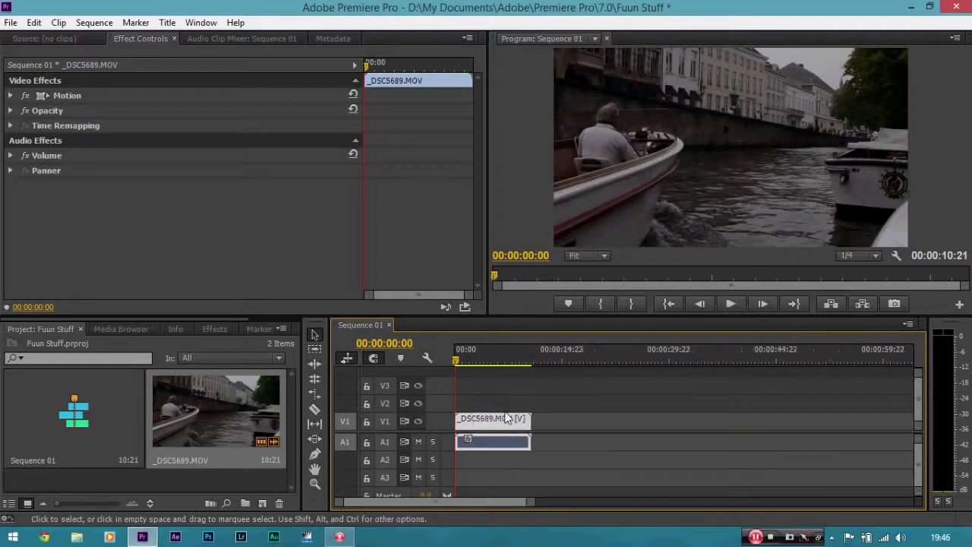
key(minus)
key(minus)
key(minus)
key(minus)
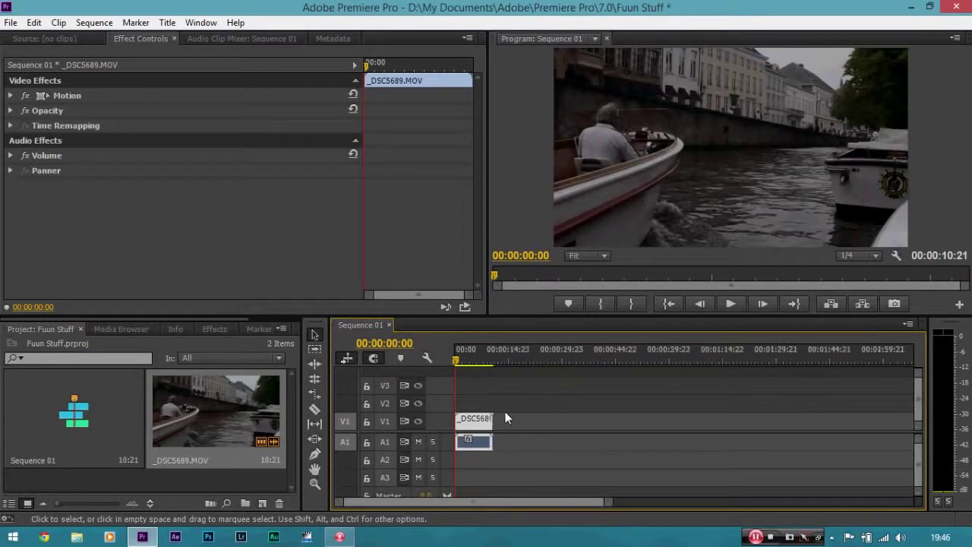
key(equal)
key(equal)
key(equal)
key(minus)
key(equal)
key(minus)
key(minus)
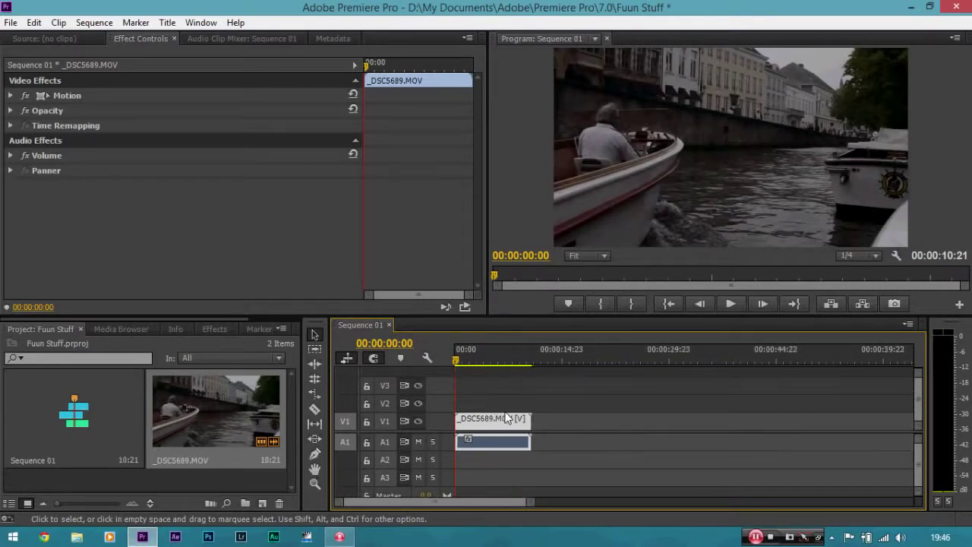
key(equal)
key(equal)
key(minus)
key(minus)
key(minus)
key(equal)
key(equal)
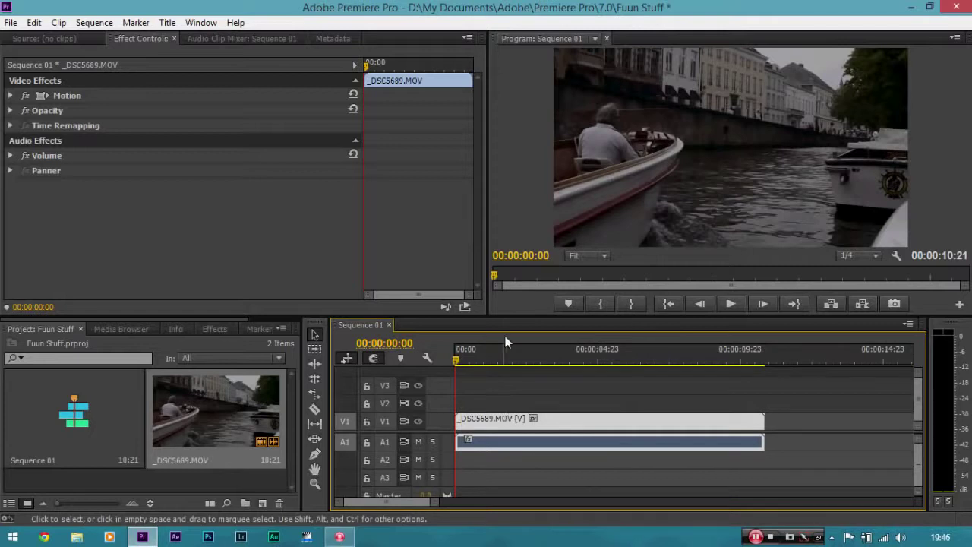
drag(433, 504, 571, 494)
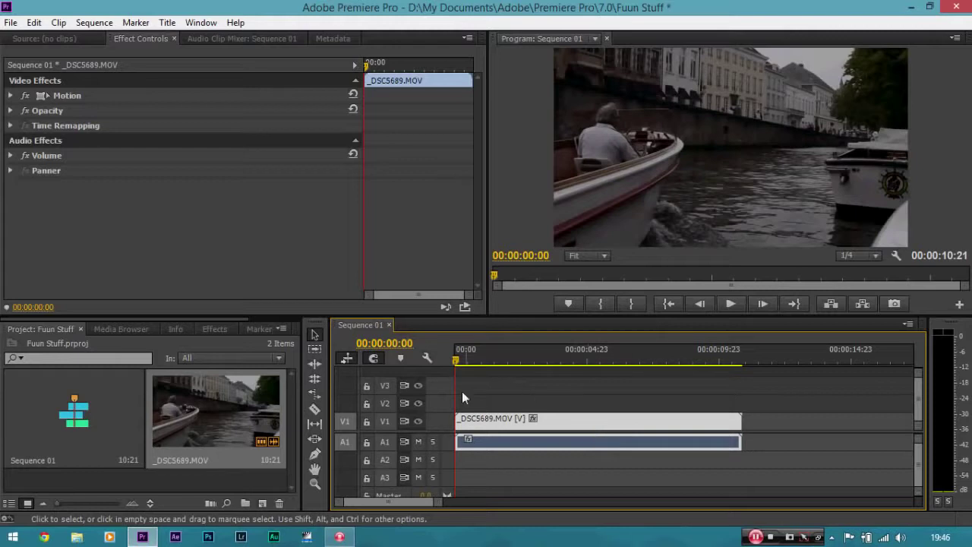
Preview the beginning of the clip from the sequence start and set the program playback resolution to 1/4
key(space)
drag(467, 365, 433, 360)
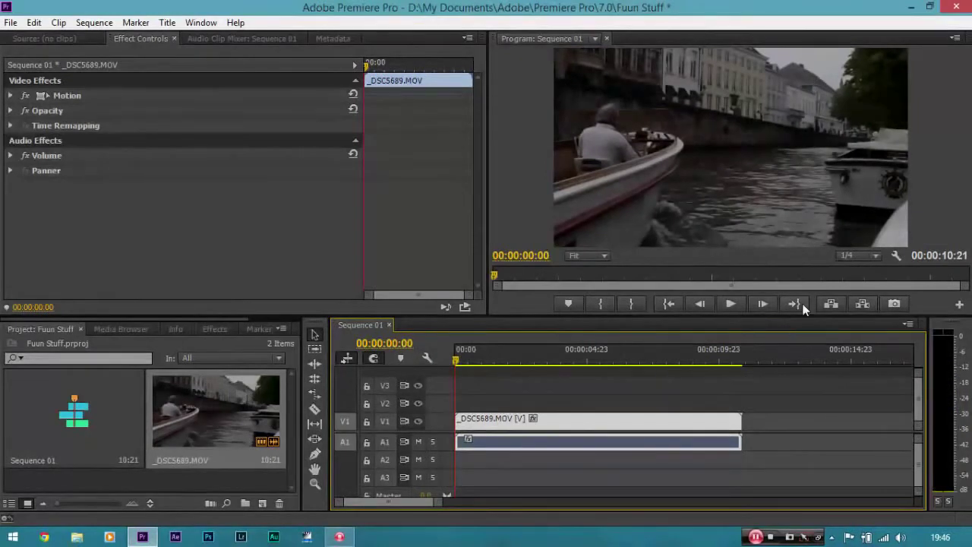
click(873, 255)
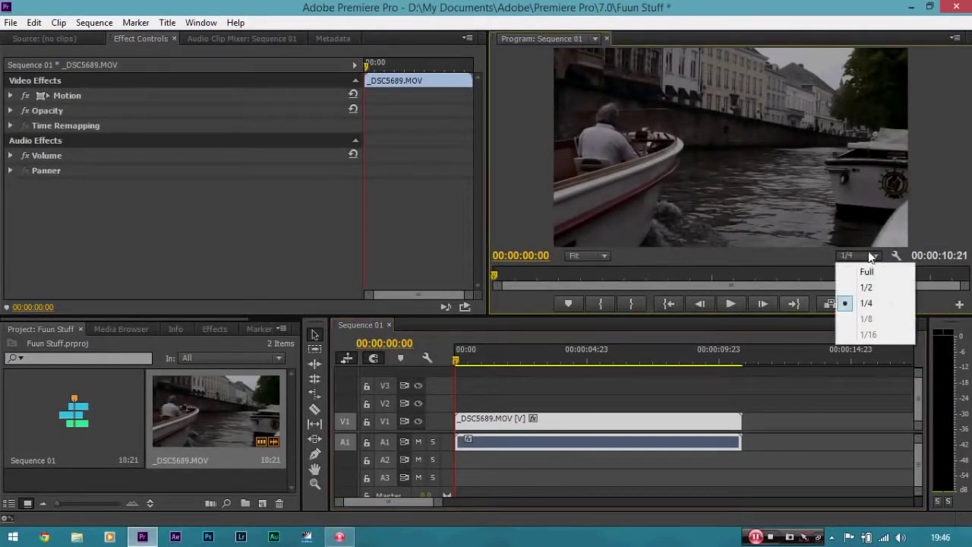
click(874, 305)
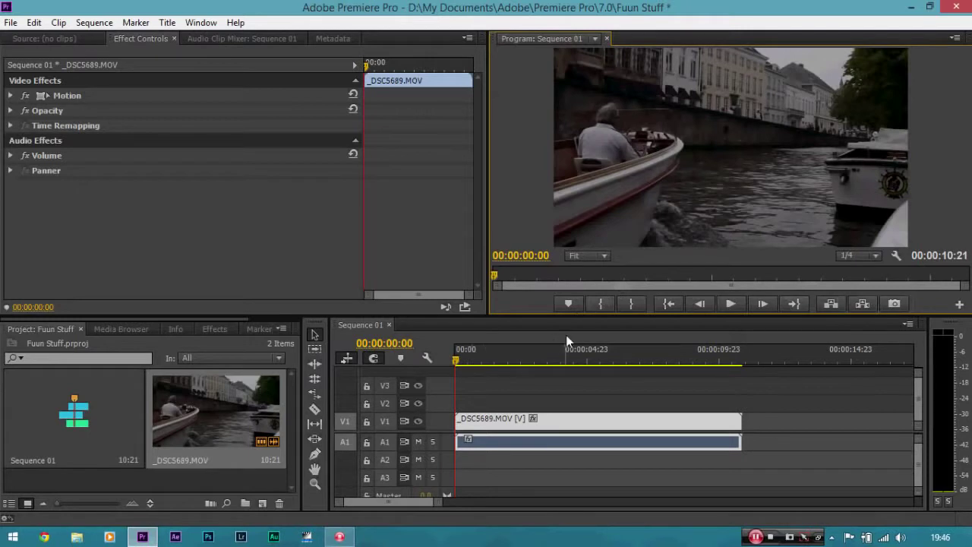
click(856, 256)
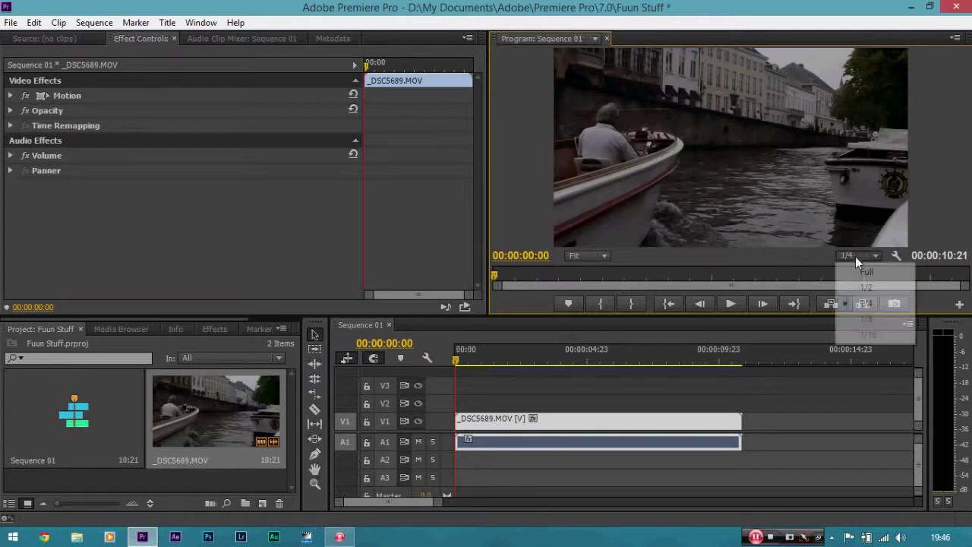
click(850, 304)
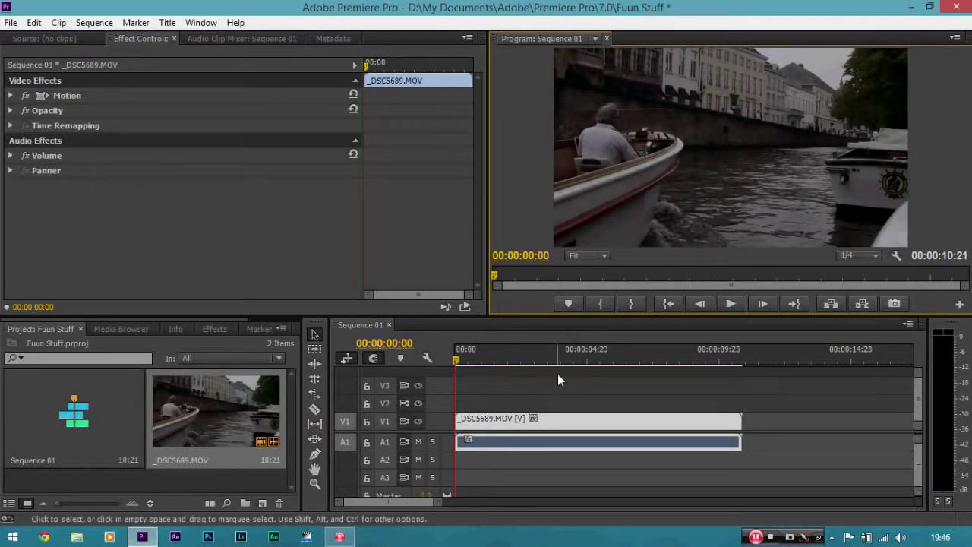
Move the sequence playhead to 00:00:02:13
drag(459, 361, 525, 363)
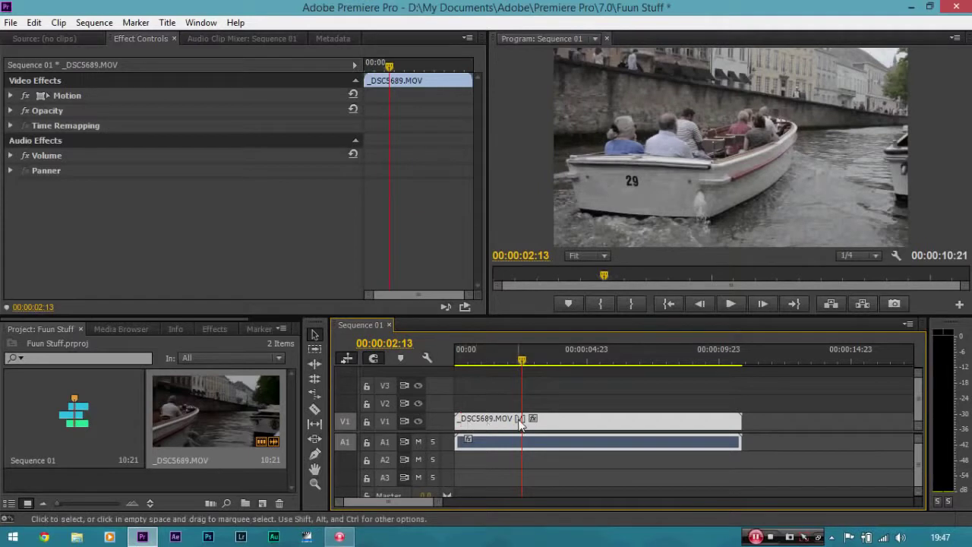
Try trimming the start of the _DSC5689.MOV clip to the playhead and undo the trim
click(459, 420)
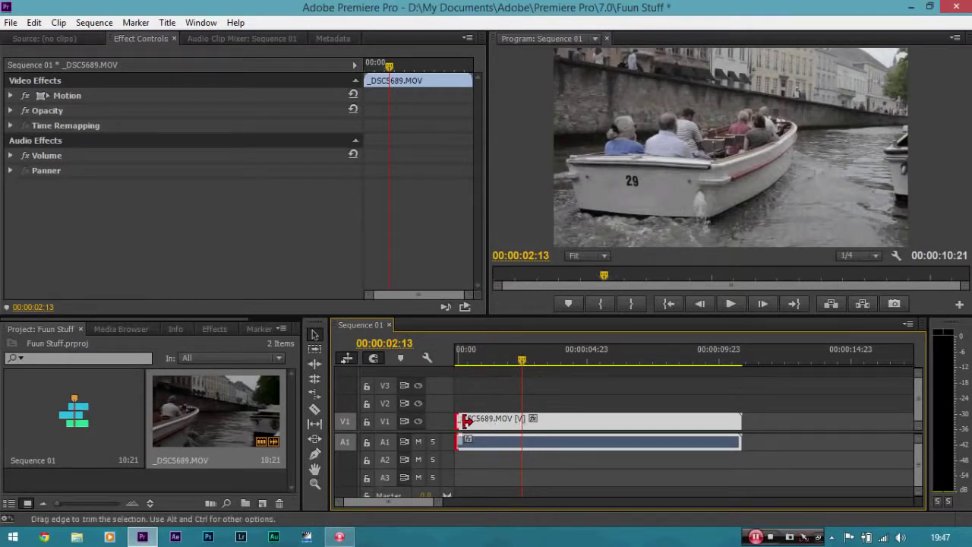
drag(461, 420, 522, 420)
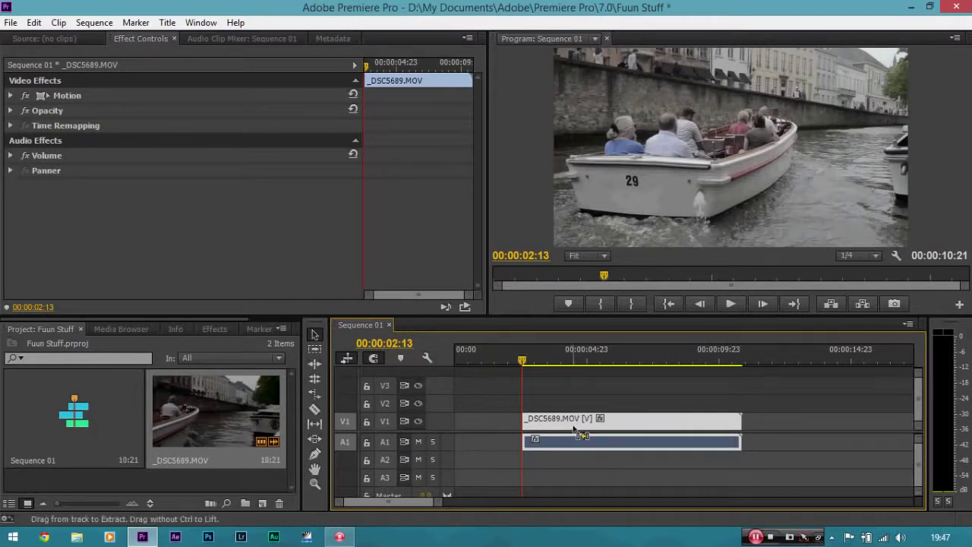
key(ctrl+z)
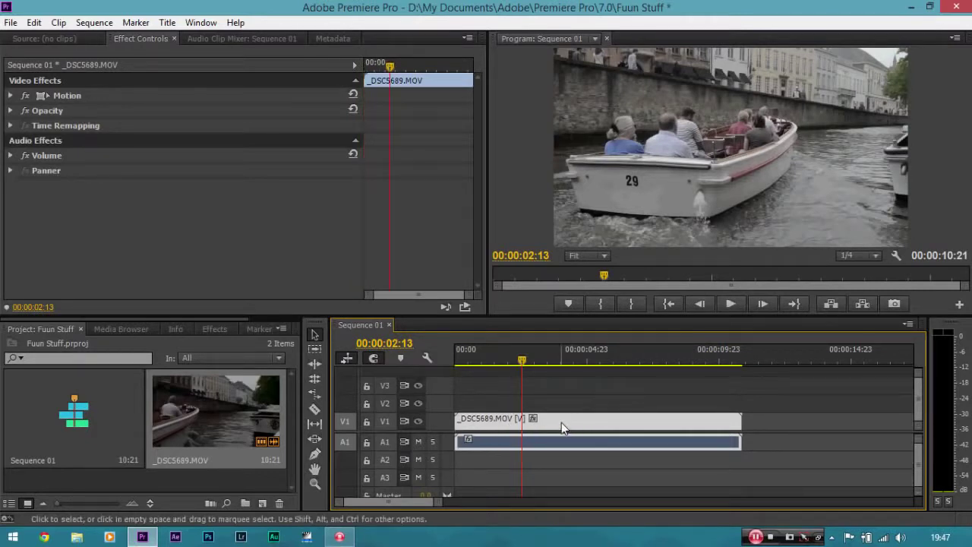
Split the _DSC5689.MOV clip at 00:00:02:13 with the Razor tool and delete the part before the cut
key(c)
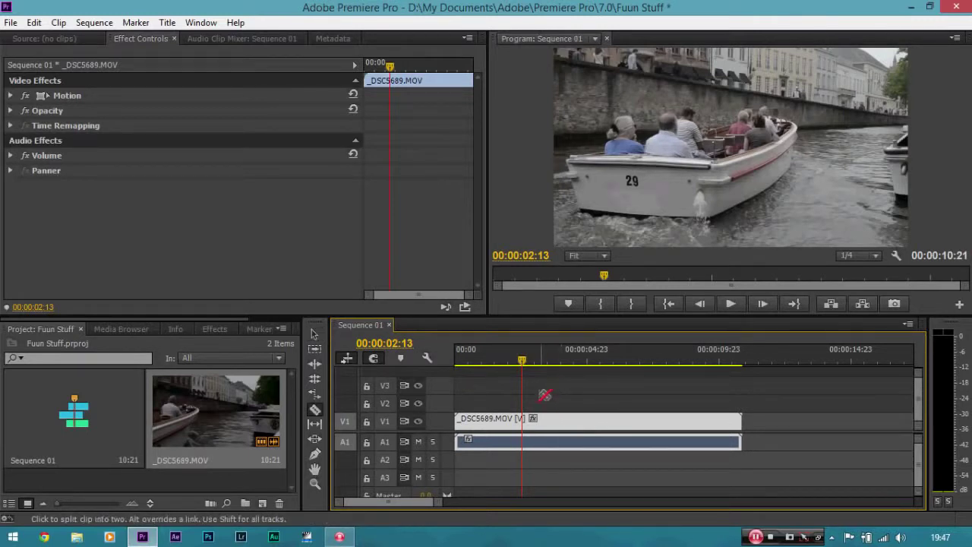
click(526, 422)
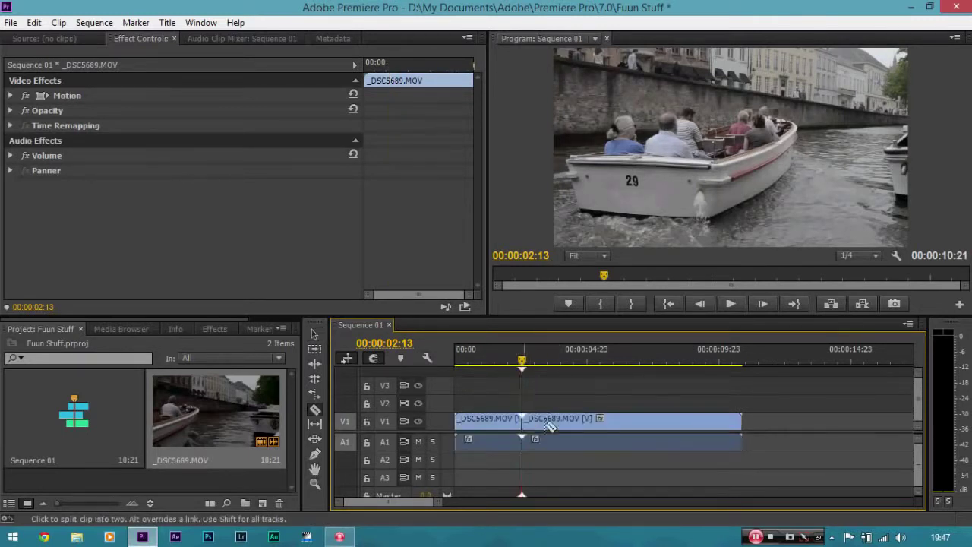
key(v)
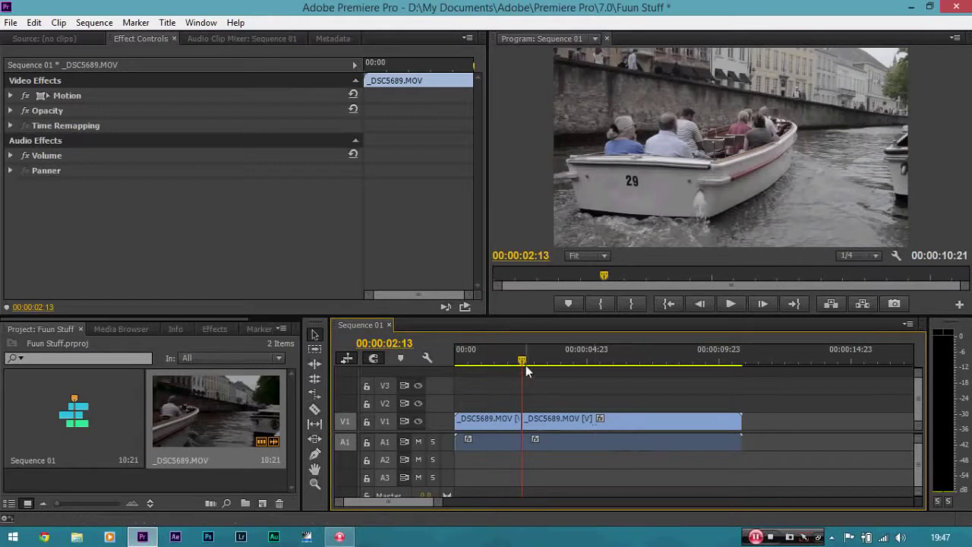
drag(523, 363, 546, 364)
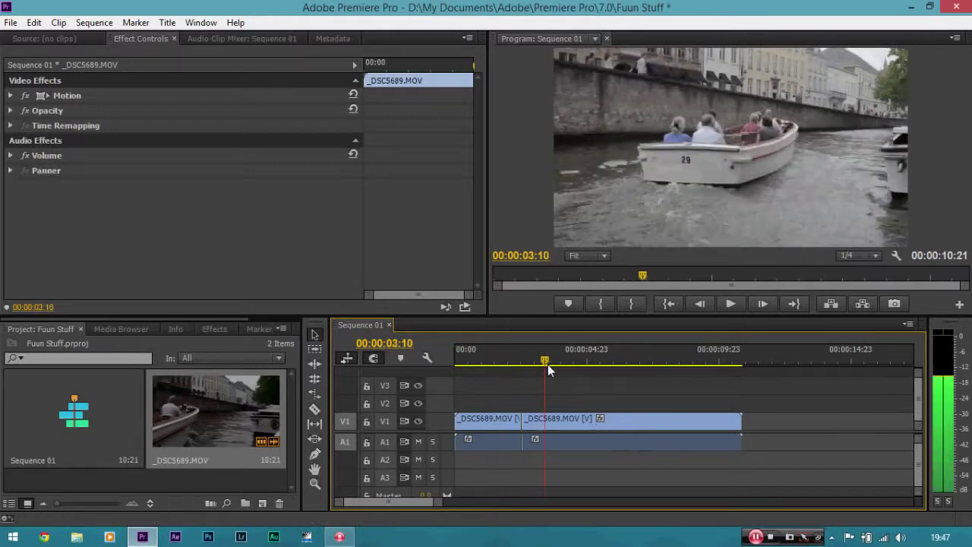
click(499, 419)
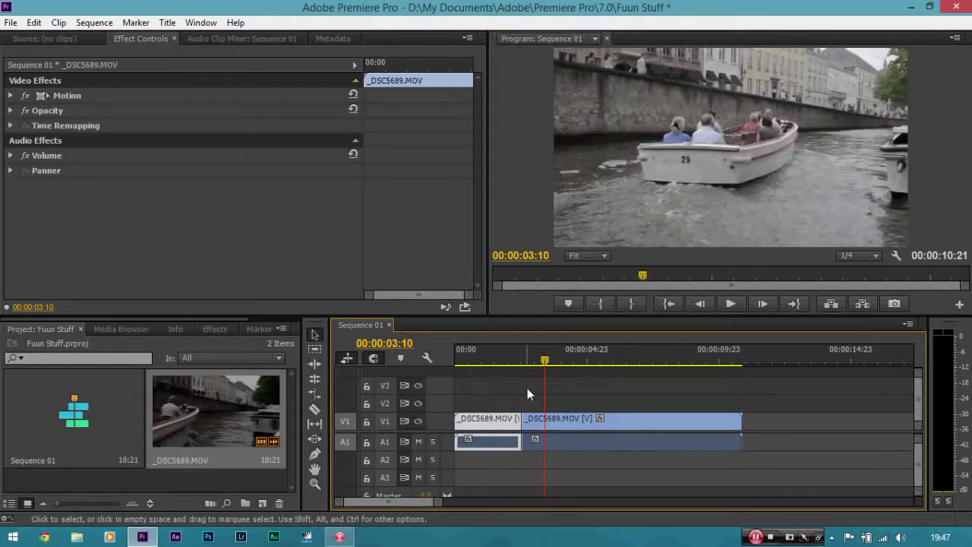
key(Delete)
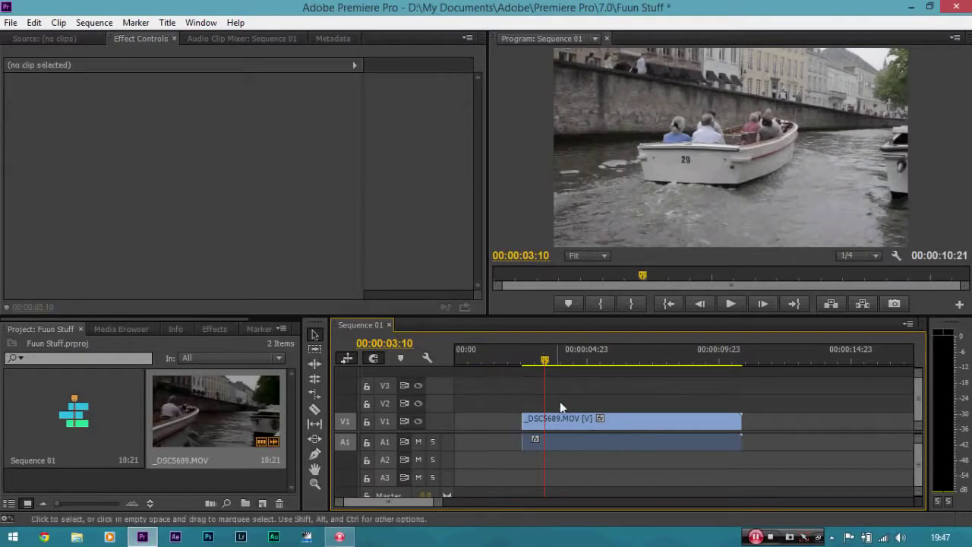
Move the remaining _DSC5689.MOV clip to the very start of the sequence on V1
mouse_move(544, 360)
mouse_down()
mouse_move(477, 356)
mouse_move(547, 359)
mouse_up()
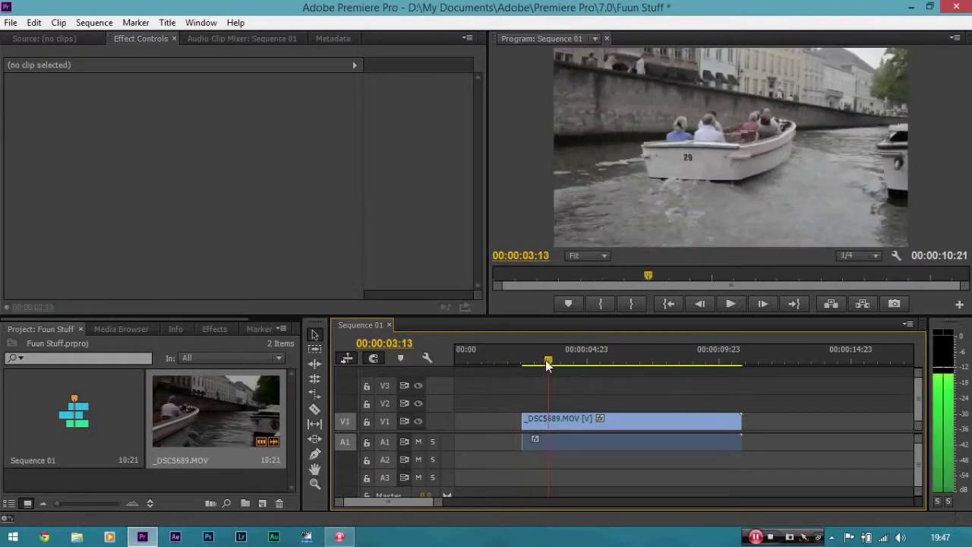
drag(578, 419, 503, 427)
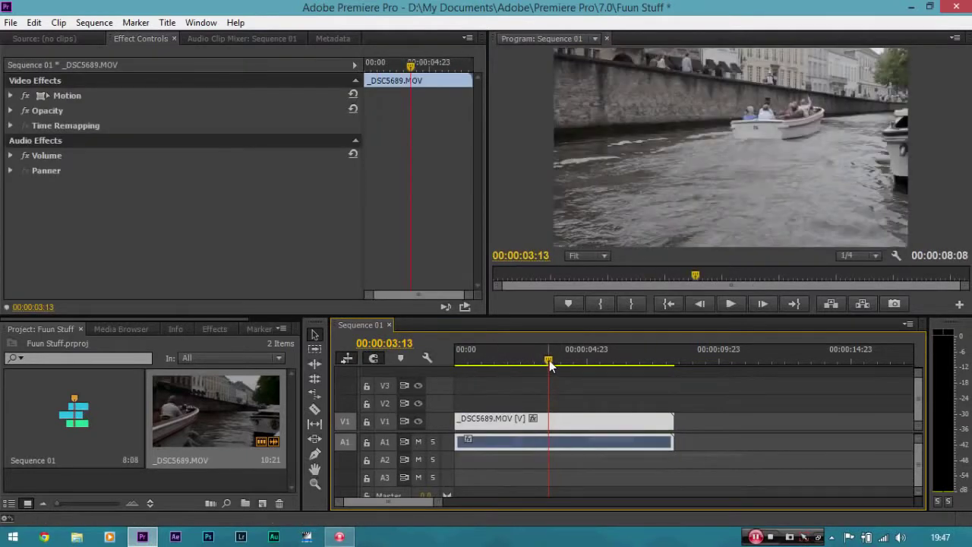
Trim the end of the clip to 00:00:06:06 and return the playhead to the start of the sequence
drag(550, 364, 621, 372)
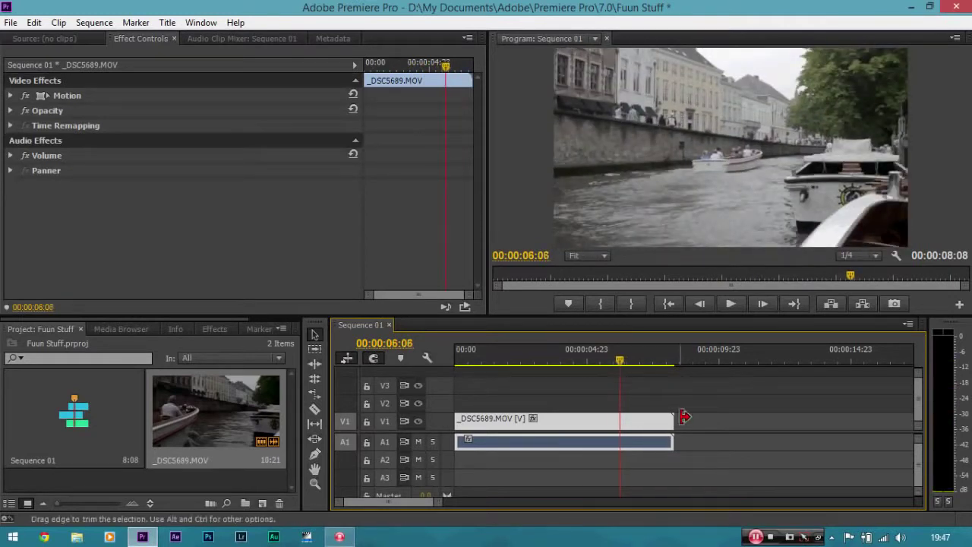
drag(678, 419, 620, 419)
drag(623, 360, 454, 351)
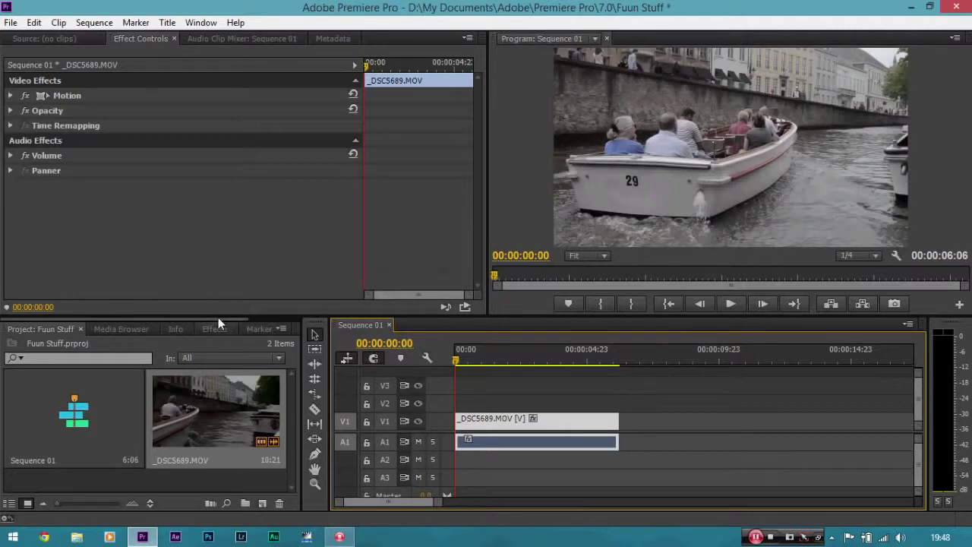
Apply the Colorista II effect from the Magic Bullet Colorista video effects to the _DSC5689.MOV clip on V1
mouse_move(218, 318)
mouse_down()
mouse_move(272, 327)
mouse_move(211, 321)
mouse_up()
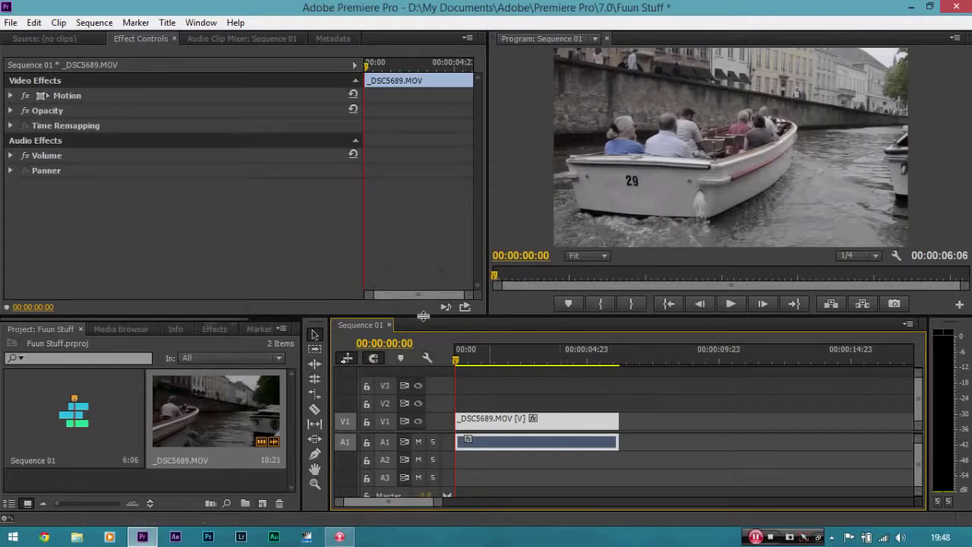
click(209, 330)
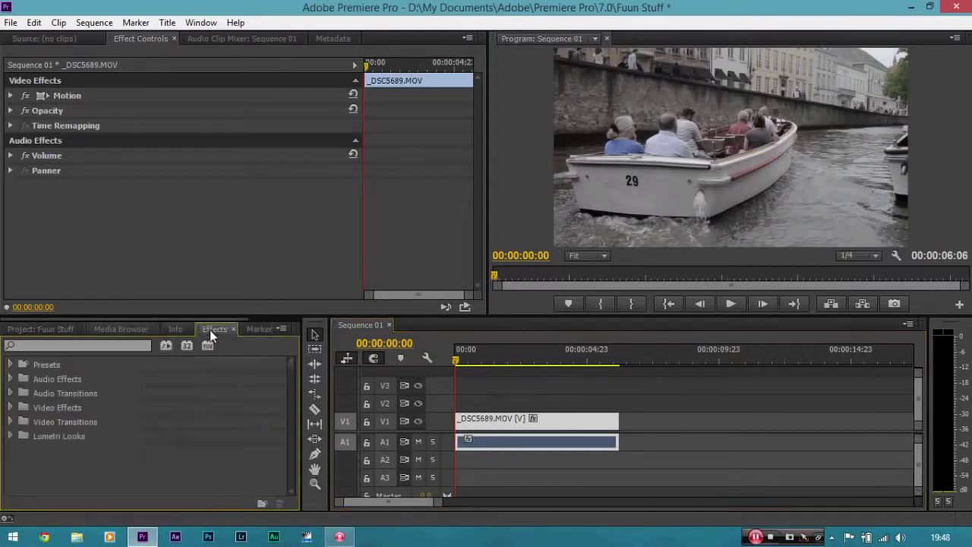
click(11, 407)
drag(294, 382, 290, 427)
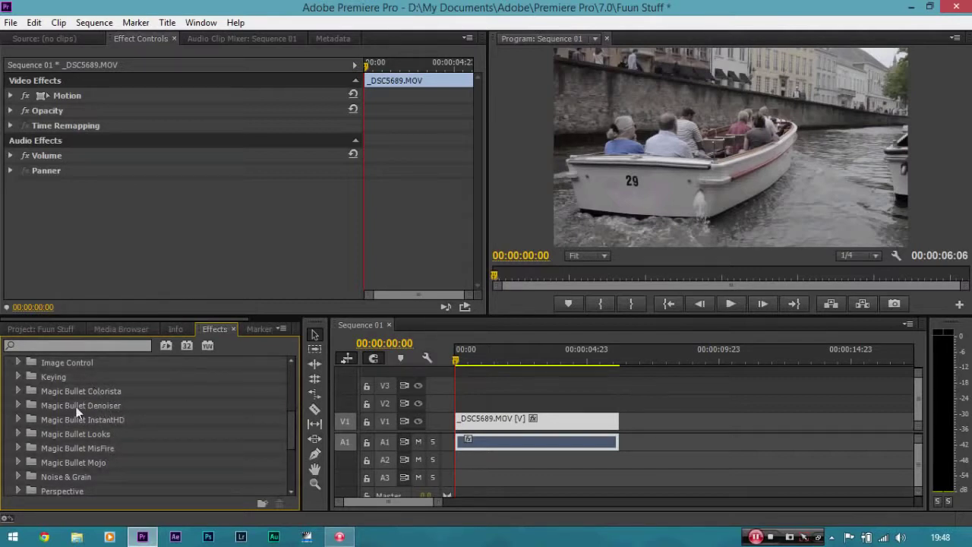
click(20, 390)
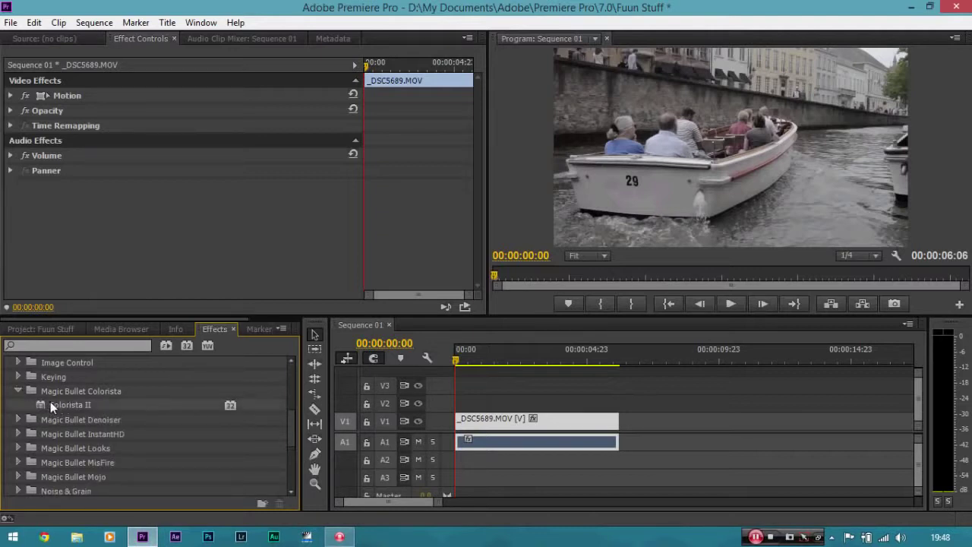
drag(50, 401, 472, 415)
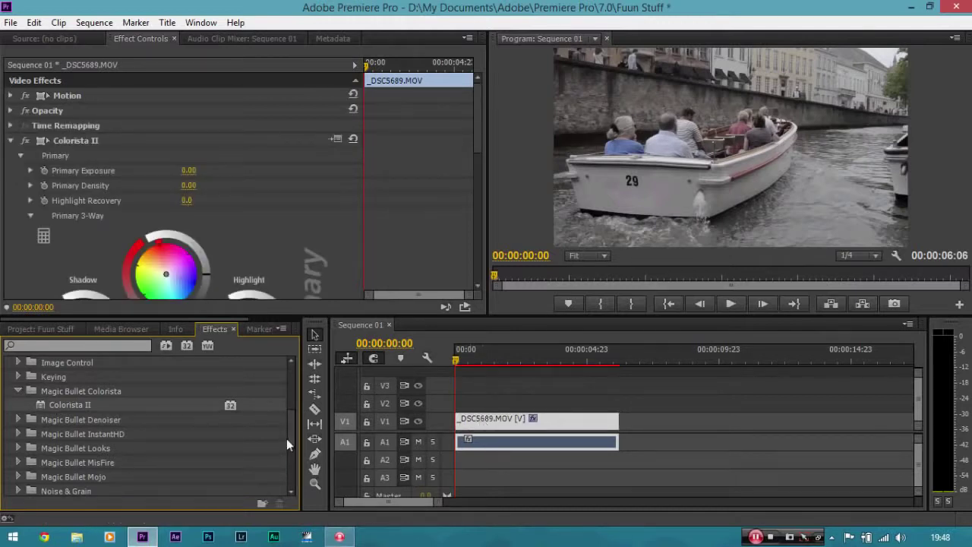
Look through the Color Correction video effects and select Fast Color Corrector without applying it
scroll(291, 425, up, 3)
scroll(293, 413, up, 3)
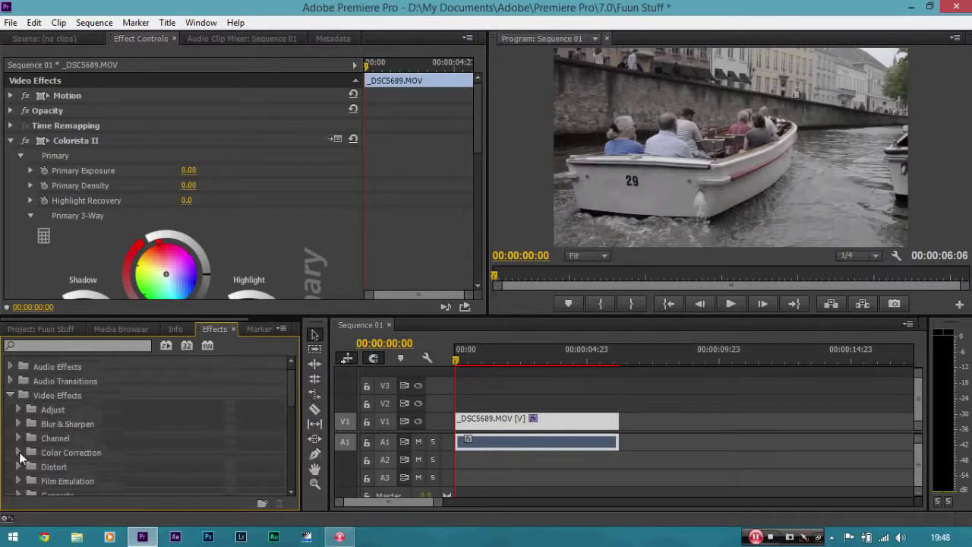
click(19, 451)
scroll(293, 394, down, 5)
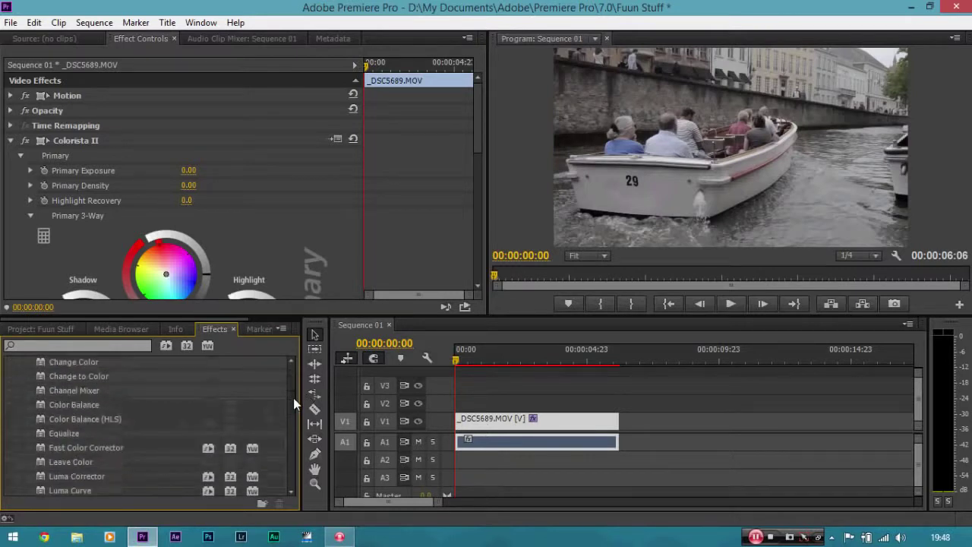
drag(124, 426, 160, 433)
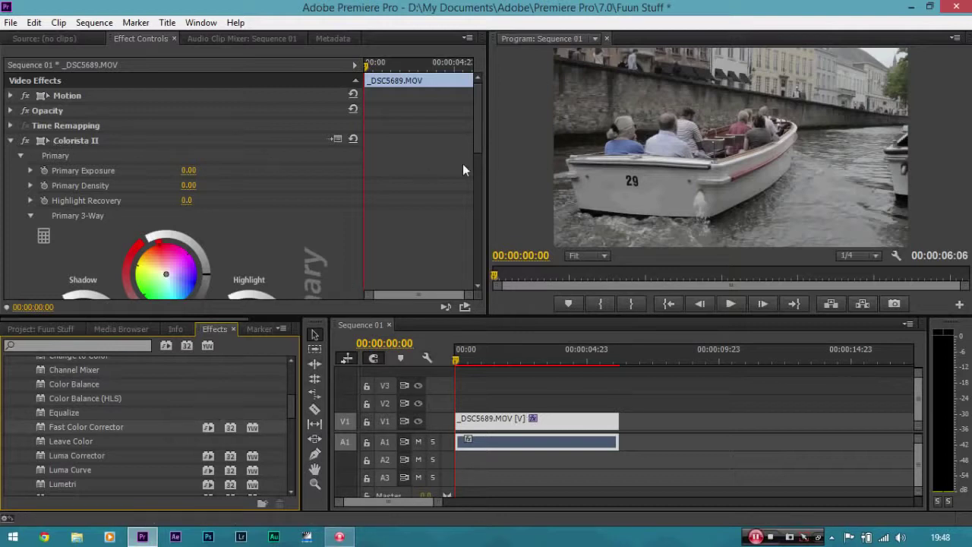
Tint the shadows toward blue and the midtones toward orange with the Primary 3-Way wheels of Colorista II
drag(475, 117, 483, 159)
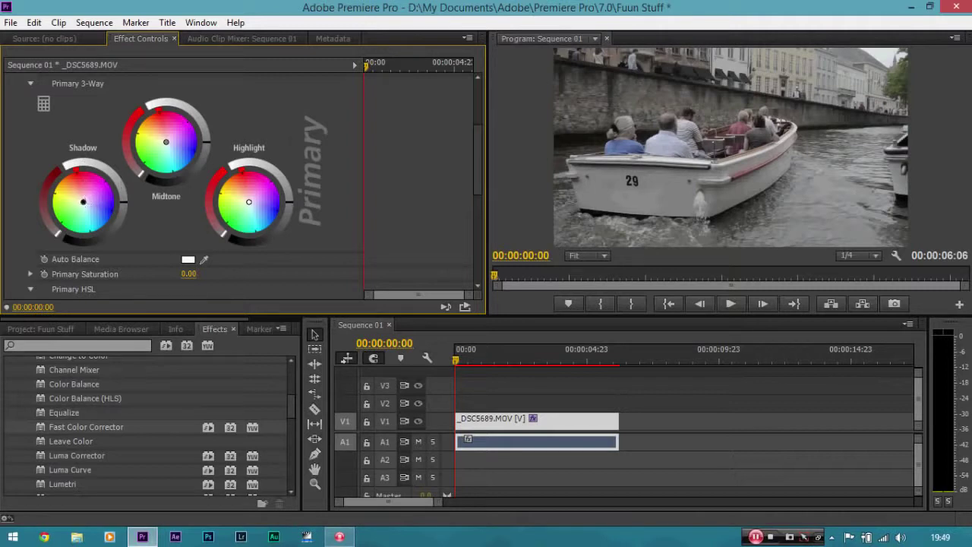
drag(83, 202, 95, 212)
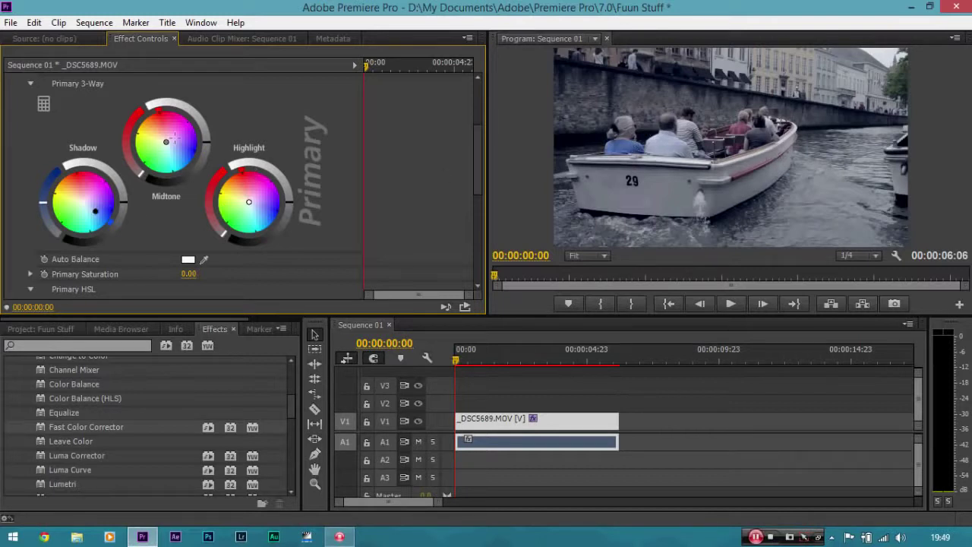
drag(166, 142, 154, 128)
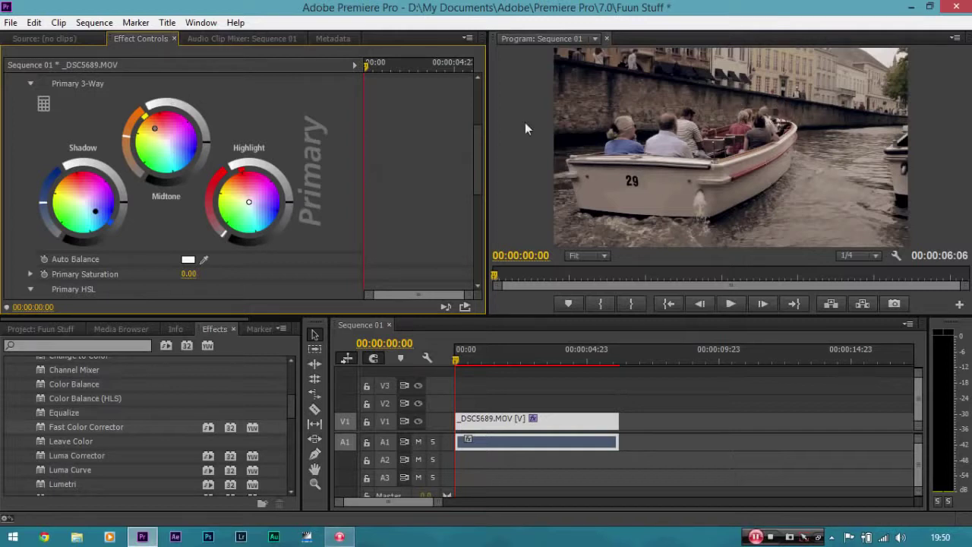
Set Primary Saturation to 100 and adjust the Primary 3-Way luminance rings, darkening the midtones slightly and brightening the highlights
drag(476, 150, 478, 162)
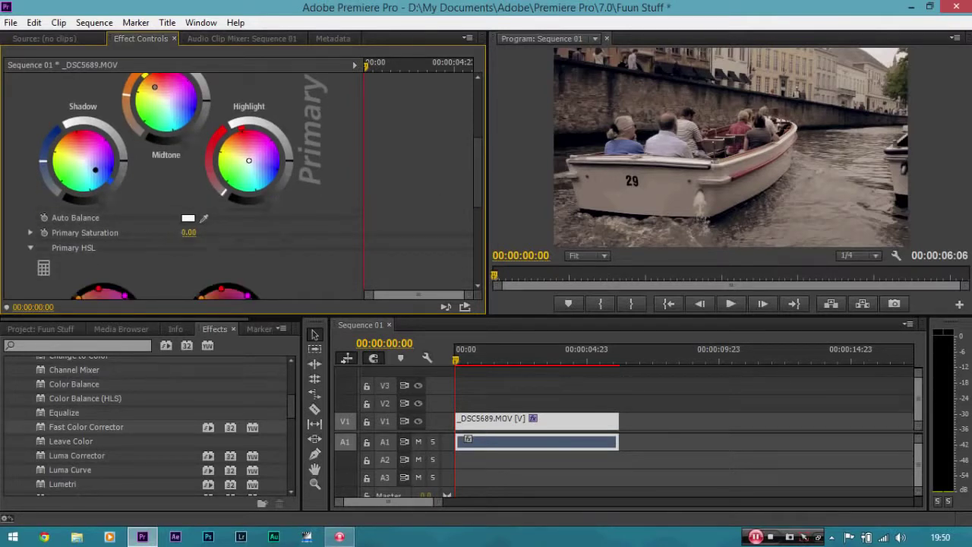
drag(188, 232, 401, 238)
drag(477, 187, 477, 169)
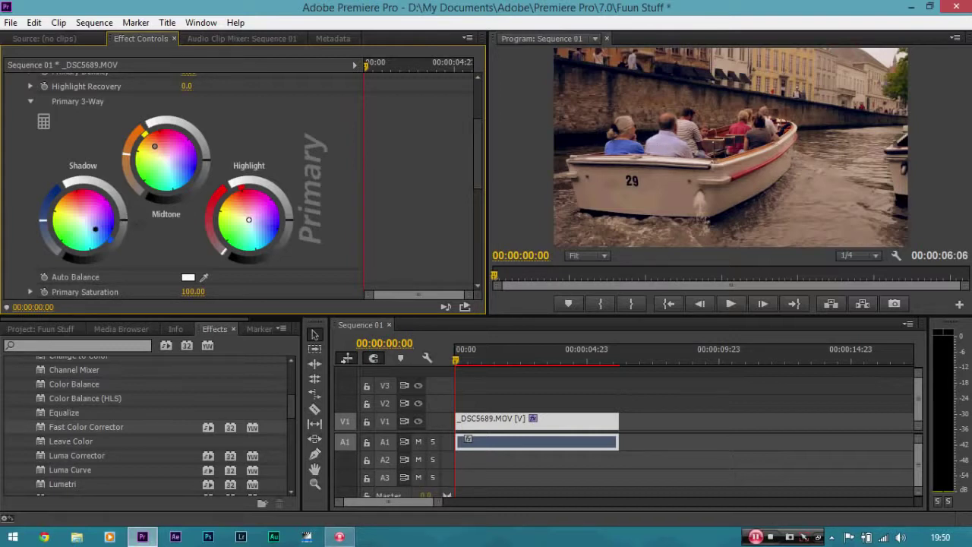
drag(124, 220, 123, 226)
drag(205, 167, 203, 175)
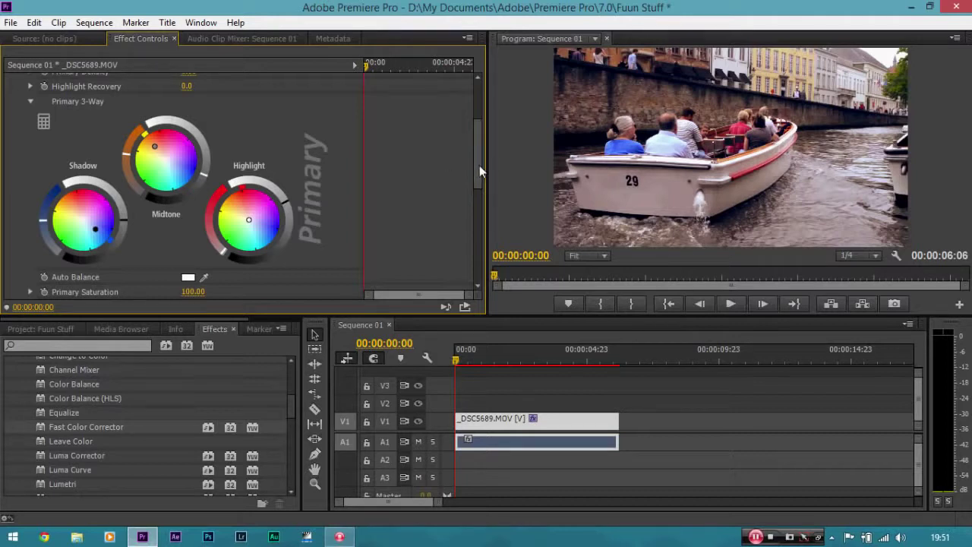
Switch the Colorista II effect off and on again to compare the original and graded image, and review its Primary settings
drag(480, 165, 480, 125)
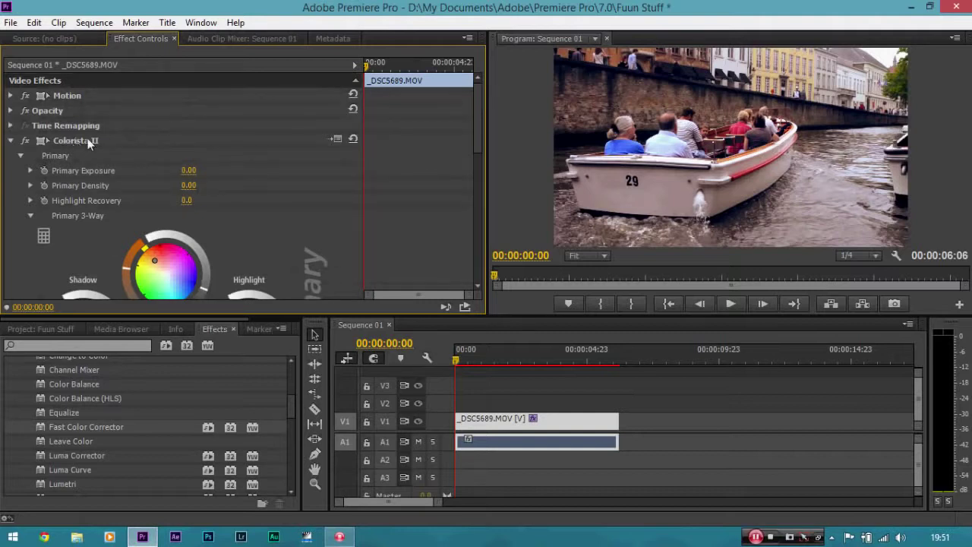
click(24, 141)
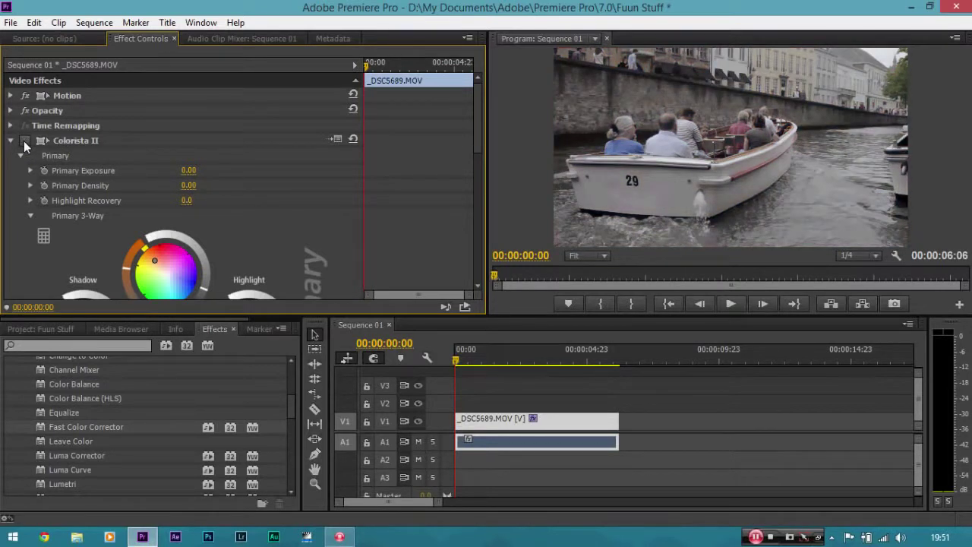
click(25, 141)
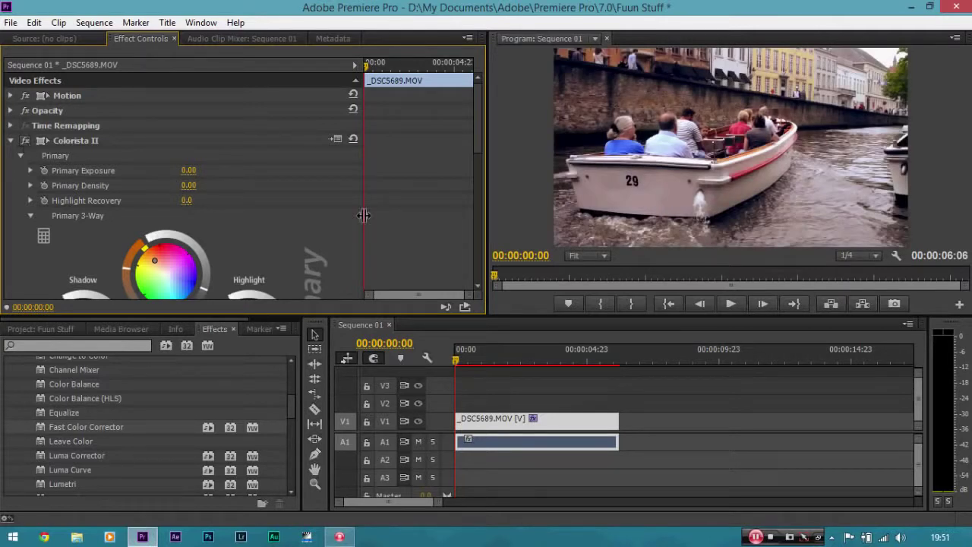
drag(479, 138, 483, 180)
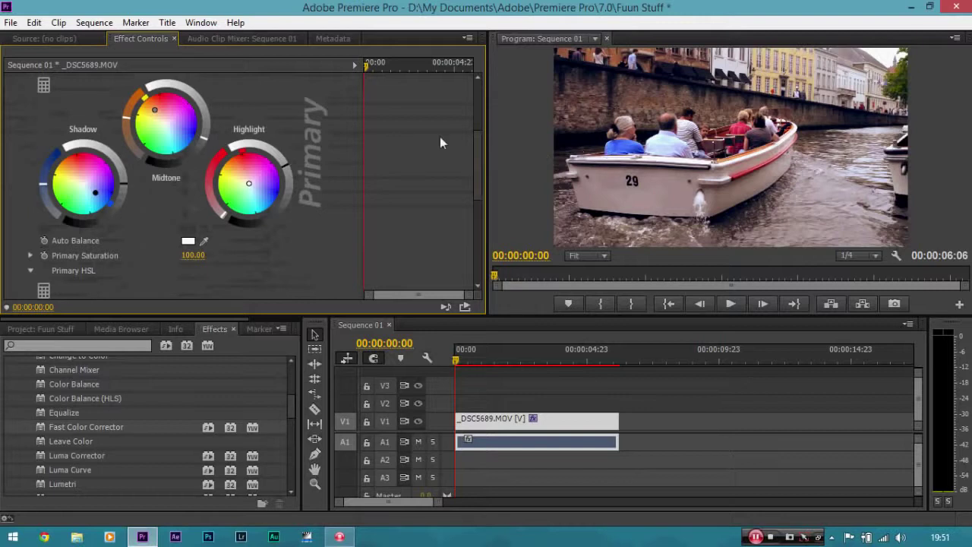
drag(477, 147, 478, 92)
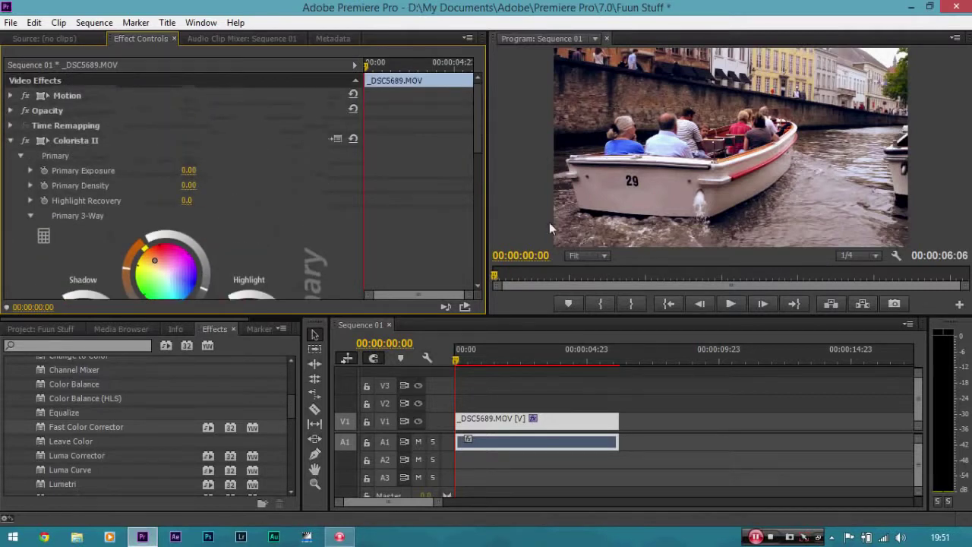
Magnify the program preview to 150% to inspect the graded image up close
click(599, 257)
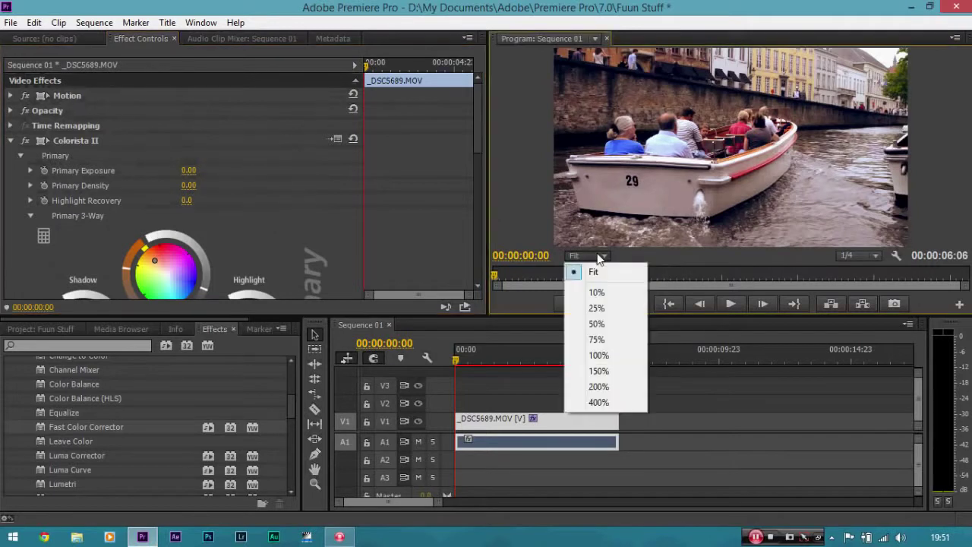
click(599, 372)
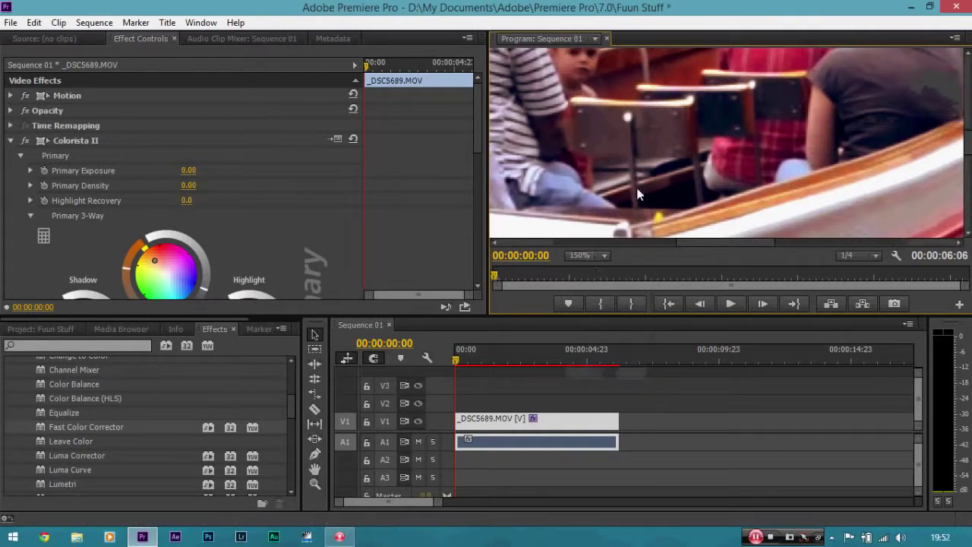
Inspect the wall and woman area of the magnified preview, comparing it with the Colorista II effect off and on
key(h)
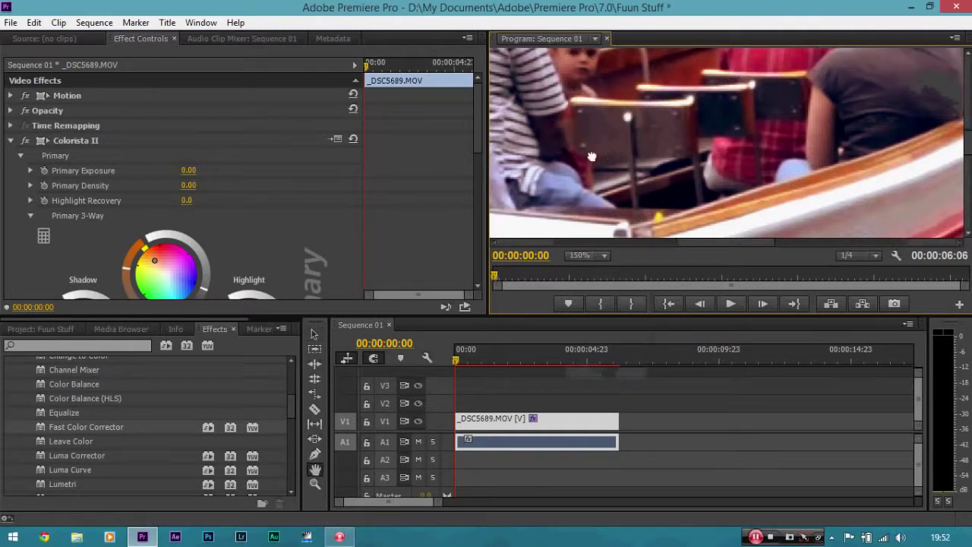
drag(588, 159, 678, 123)
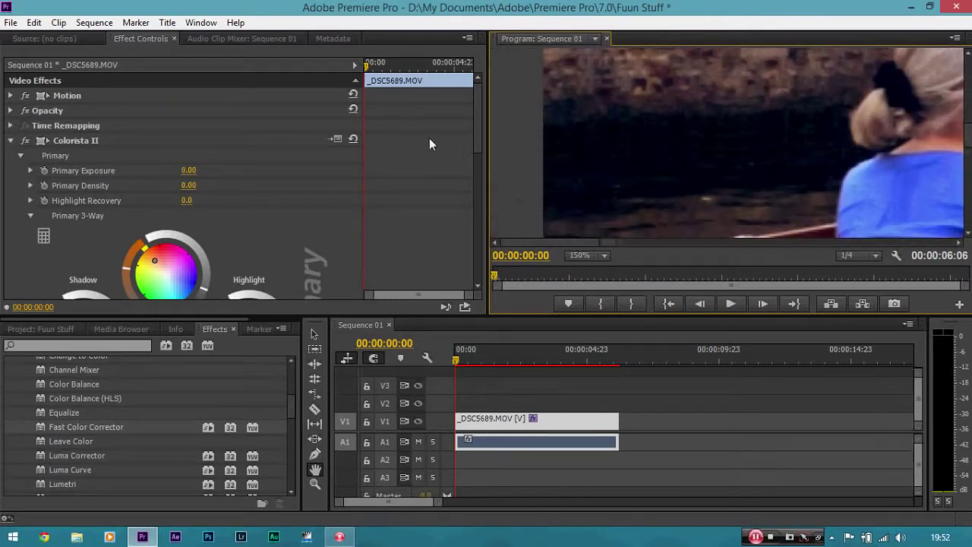
drag(478, 122, 410, 124)
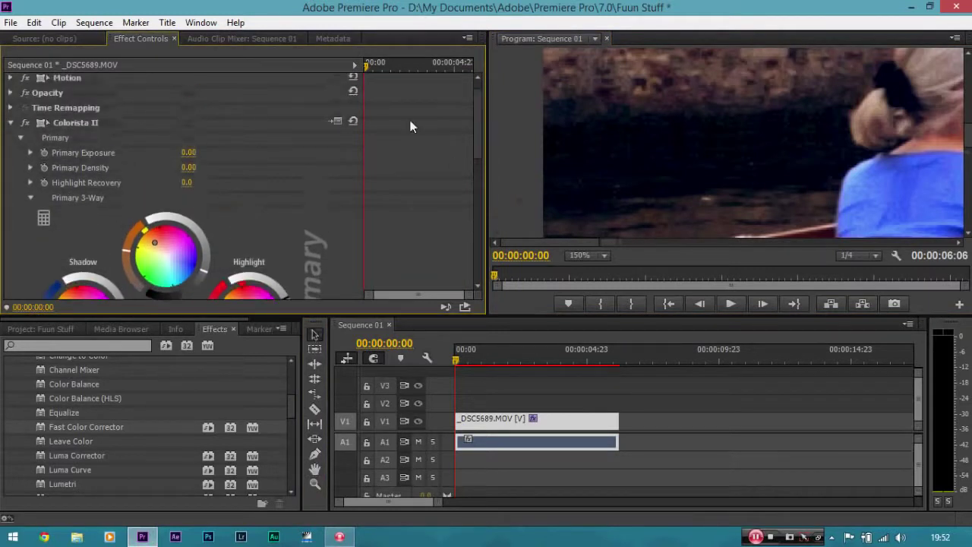
click(26, 123)
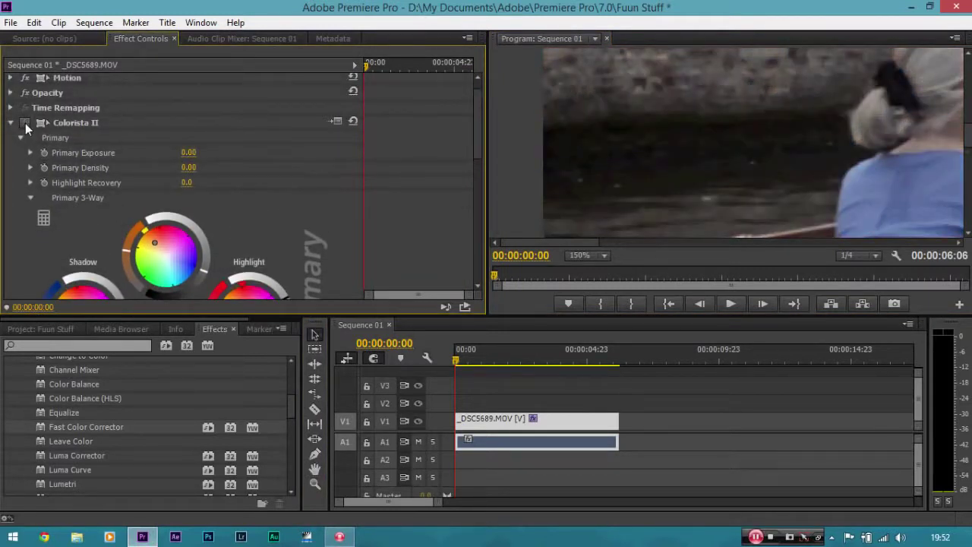
click(25, 123)
click(25, 123)
click(25, 123)
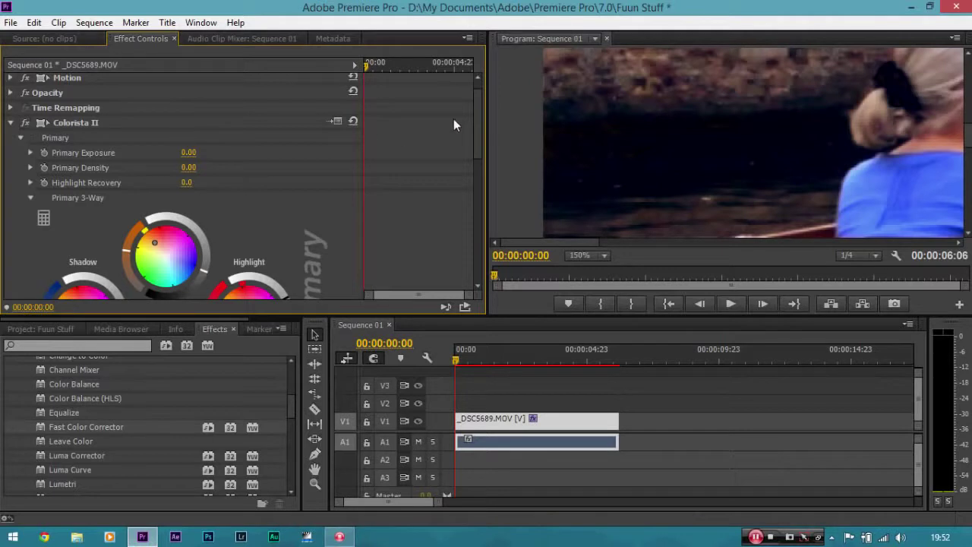
Brighten the shadows slightly with the Shadow luminance ring of Colorista II's Primary 3-Way
scroll(477, 129, down, 2)
scroll(477, 137, down, 4)
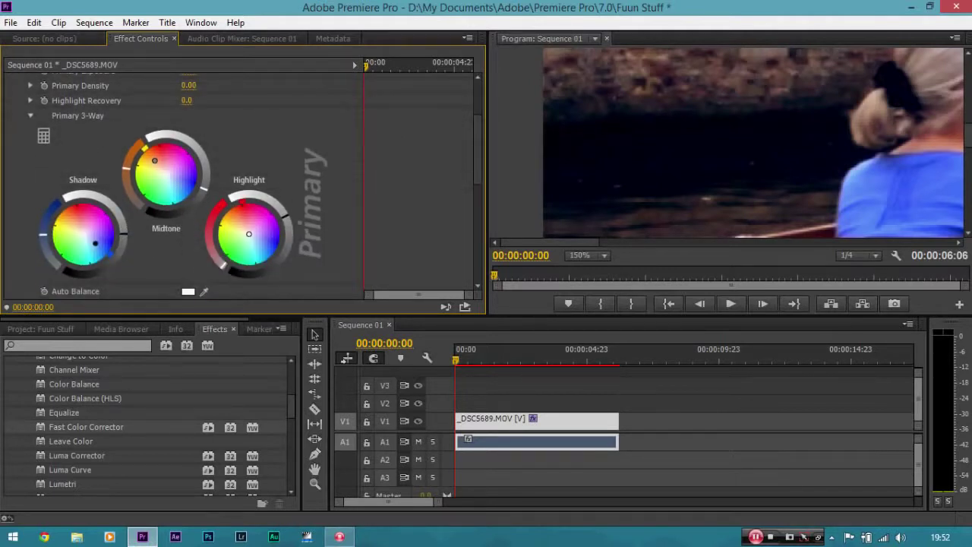
drag(123, 234, 123, 227)
Compare the clip with Colorista II off and on, and return the program preview zoom to Fit
drag(479, 151, 480, 111)
click(25, 140)
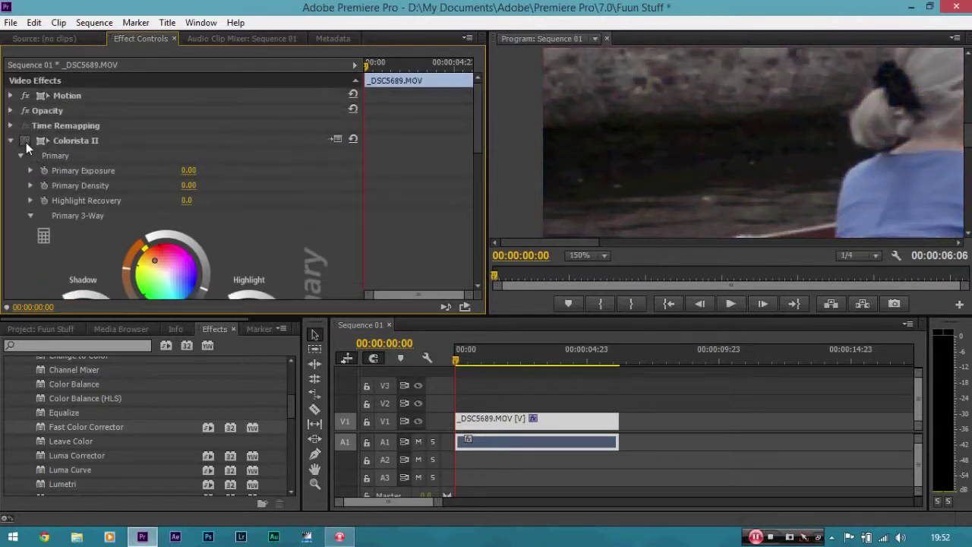
click(25, 141)
click(25, 140)
click(596, 257)
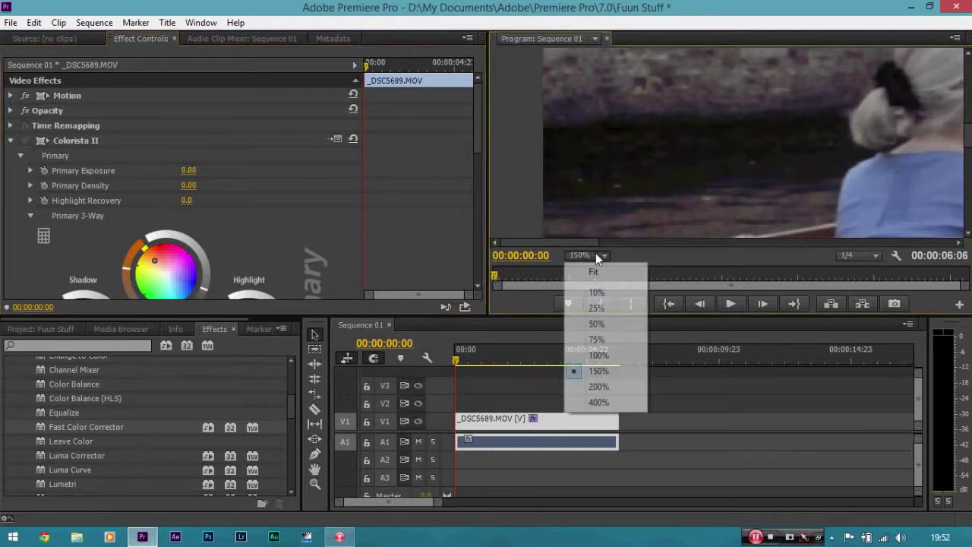
click(605, 273)
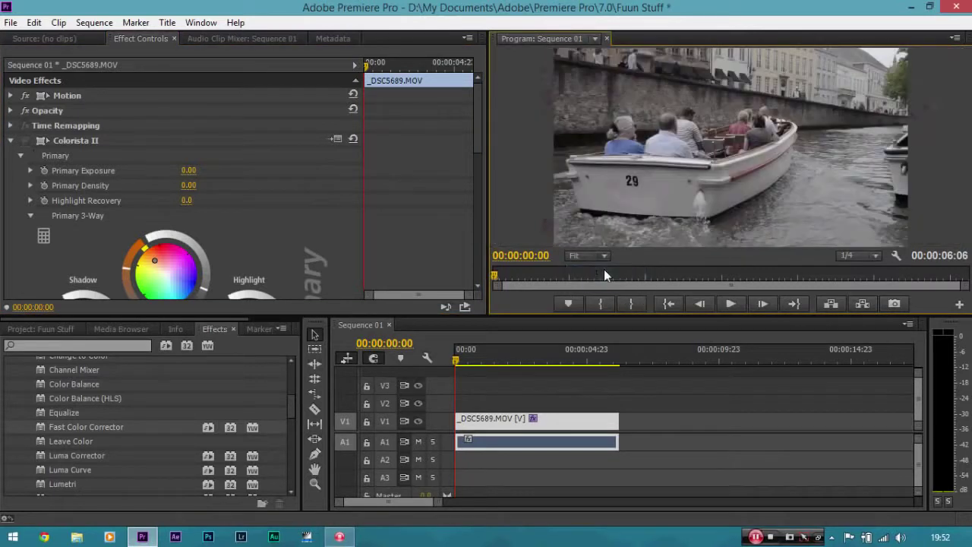
click(26, 141)
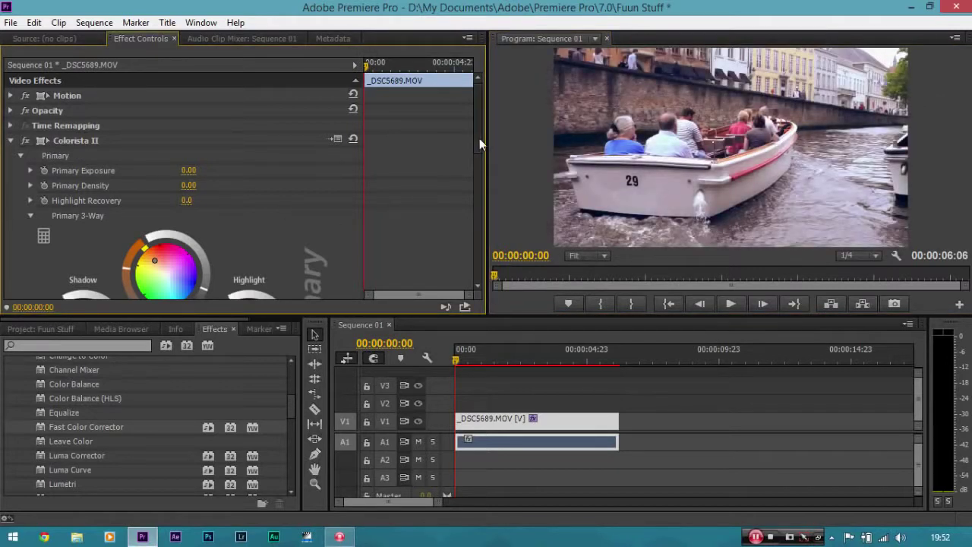
drag(479, 138, 477, 155)
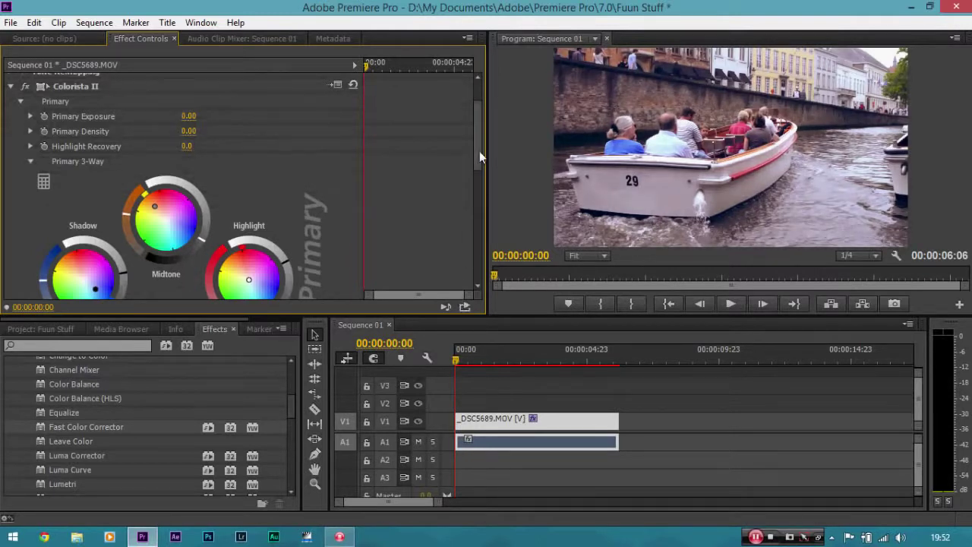
drag(479, 151, 471, 253)
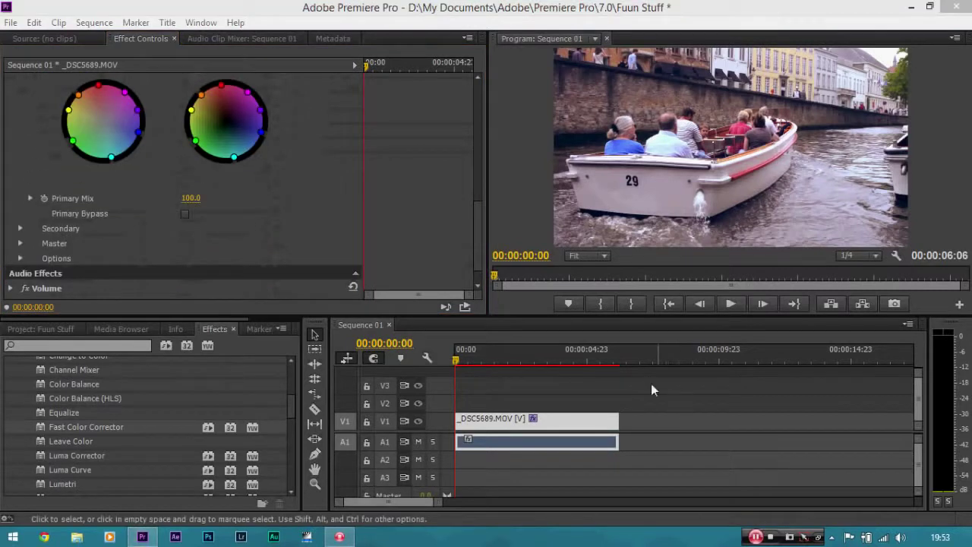
click(439, 196)
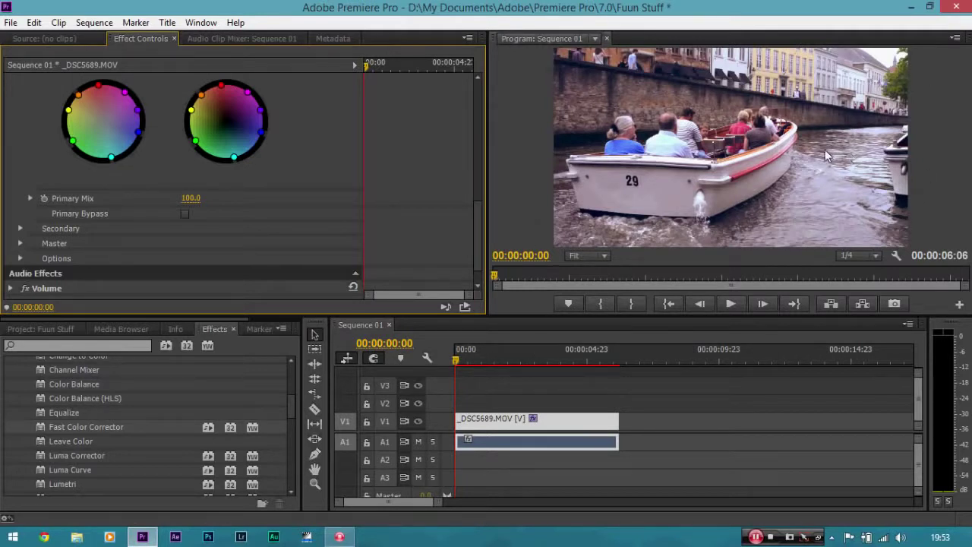
click(566, 425)
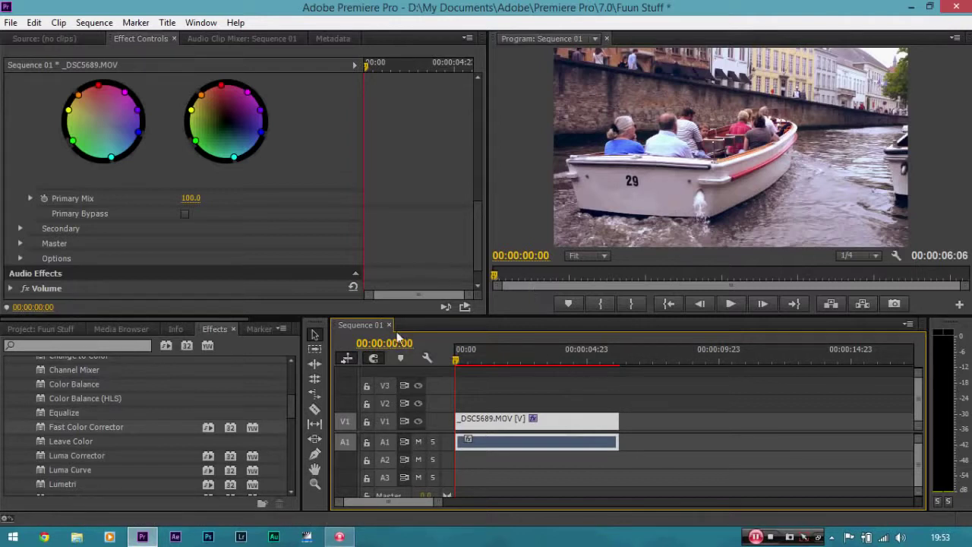
Create a new sequence from the DSLR 1080p24 preset with a custom frame size of 1920 by 800
click(6, 24)
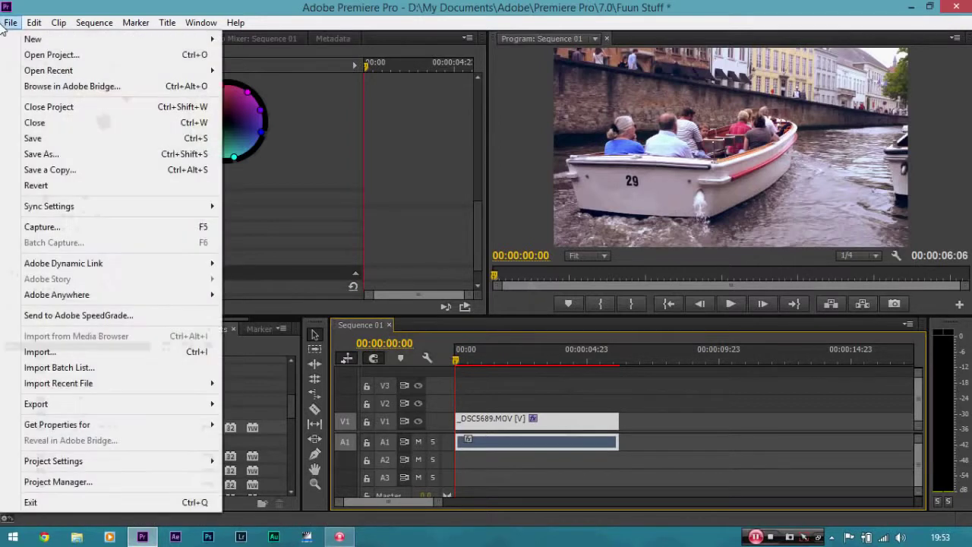
mouse_move(90, 44)
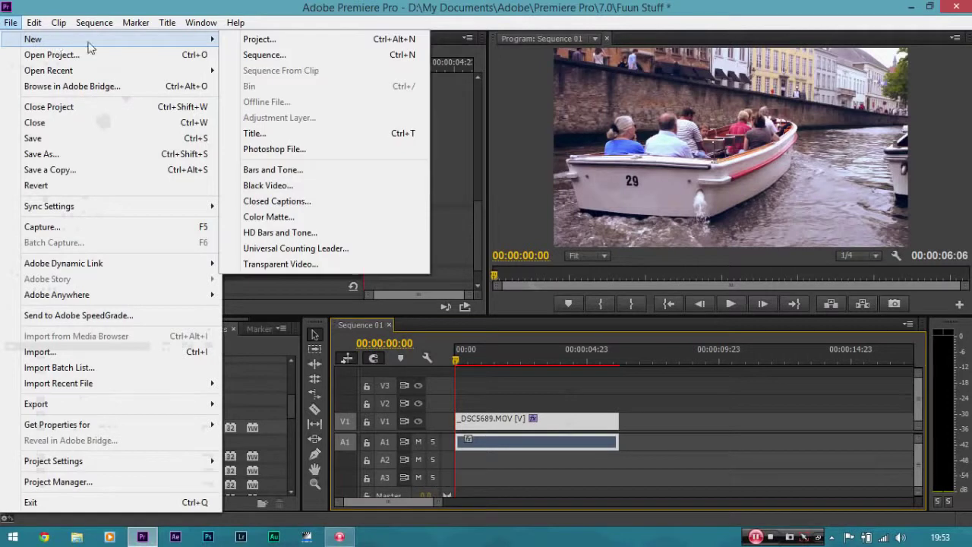
click(235, 55)
click(332, 159)
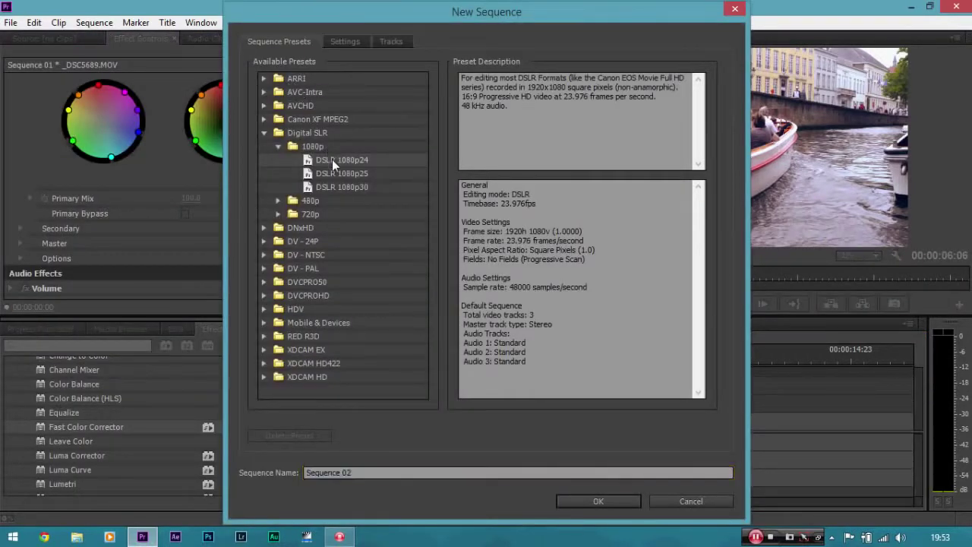
click(342, 43)
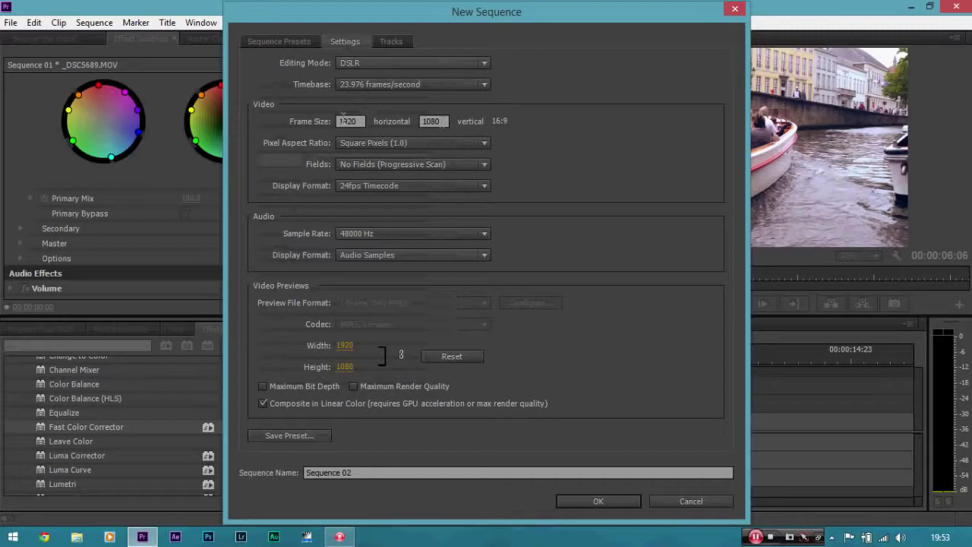
click(440, 120)
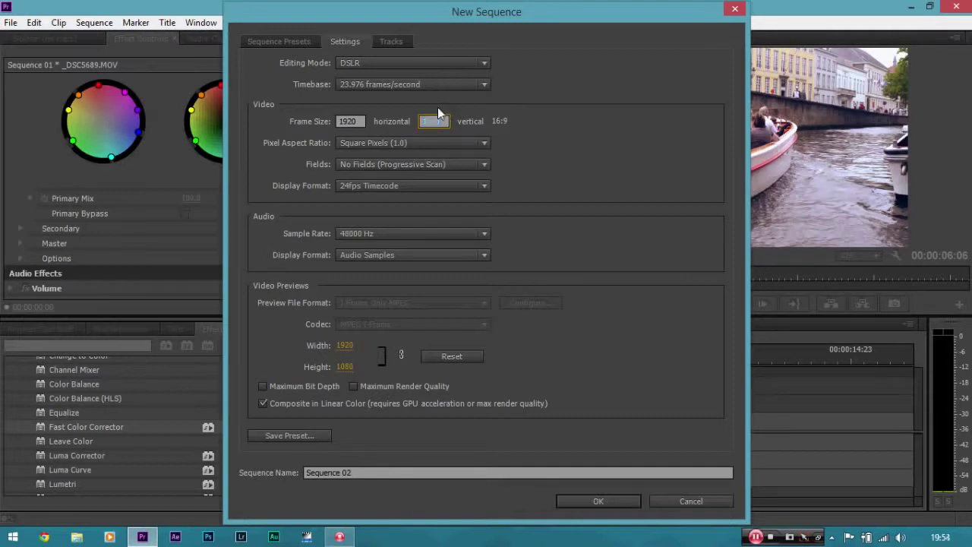
text(800)
click(654, 123)
click(607, 503)
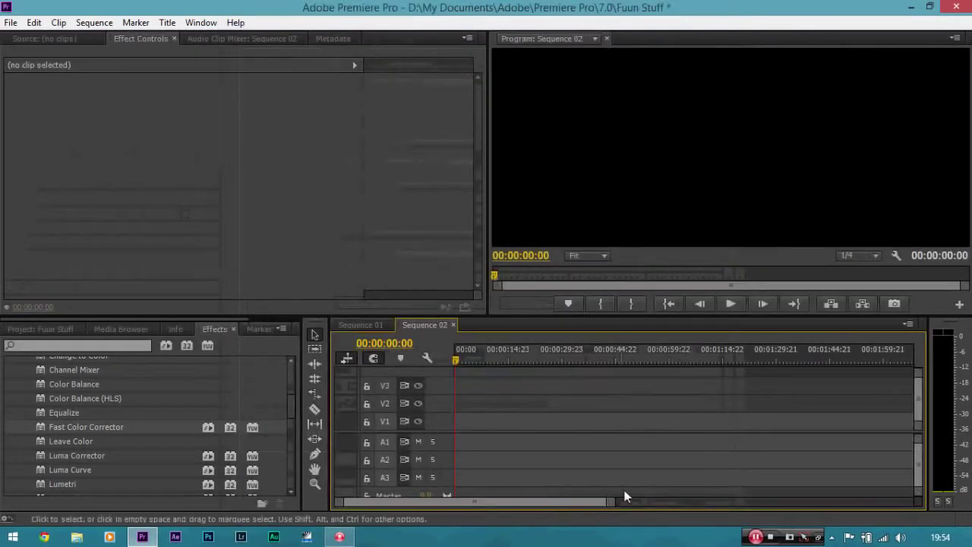
Switch between Sequence 01 and Sequence 02 to compare their frame proportions in the program preview
click(375, 324)
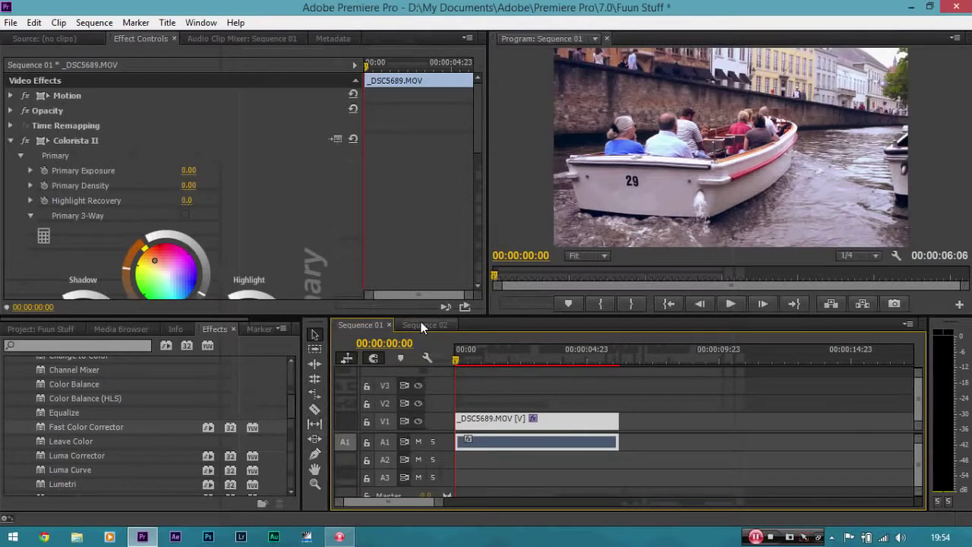
click(420, 325)
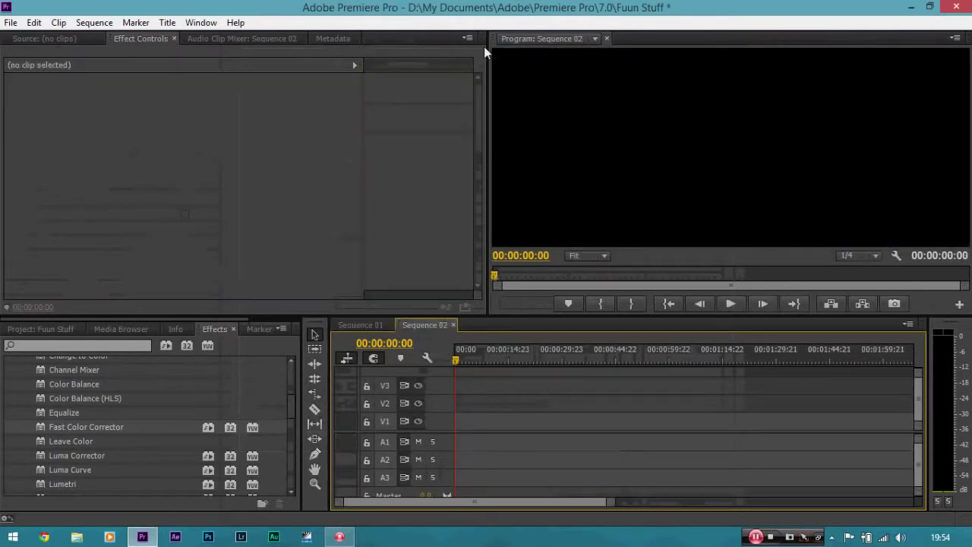
click(376, 328)
click(416, 322)
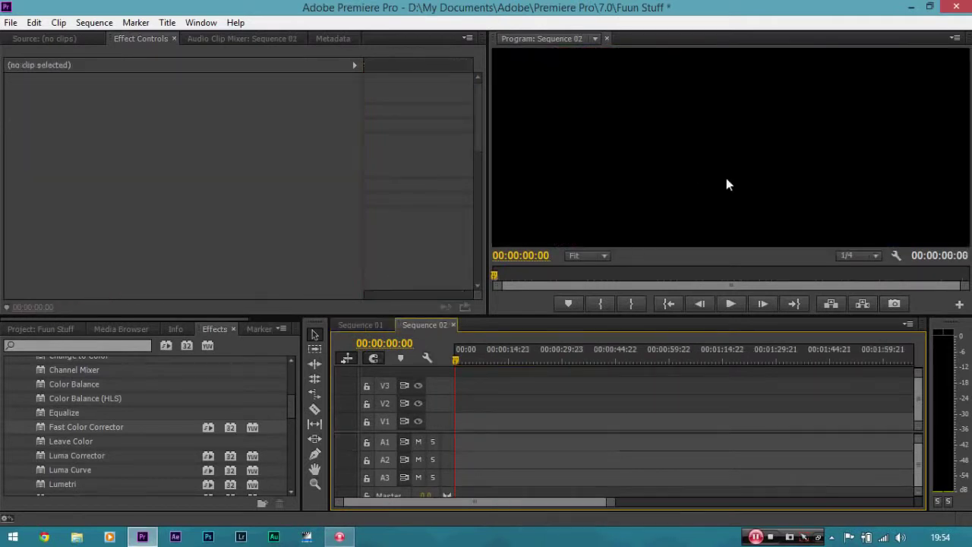
Copy the graded _DSC5689.MOV clip from Sequence 01 and paste it at the start of Sequence 02
click(371, 325)
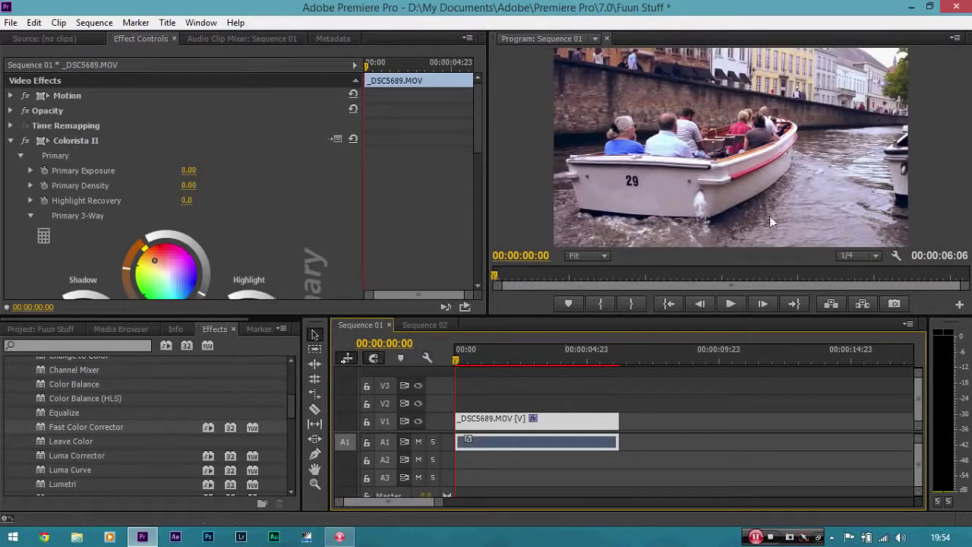
right_click(586, 424)
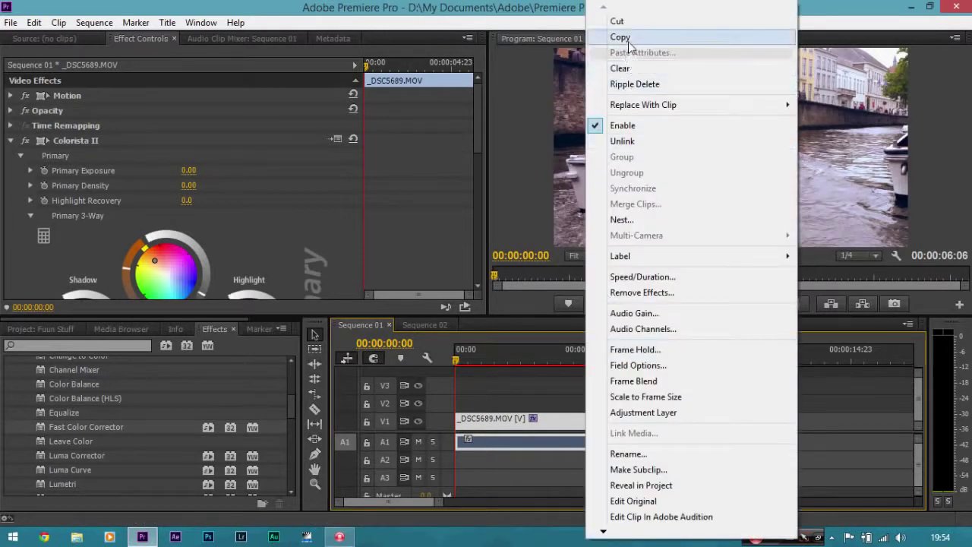
click(620, 37)
mouse_move(478, 101)
mouse_down()
mouse_move(471, 236)
mouse_move(471, 104)
mouse_up()
click(442, 329)
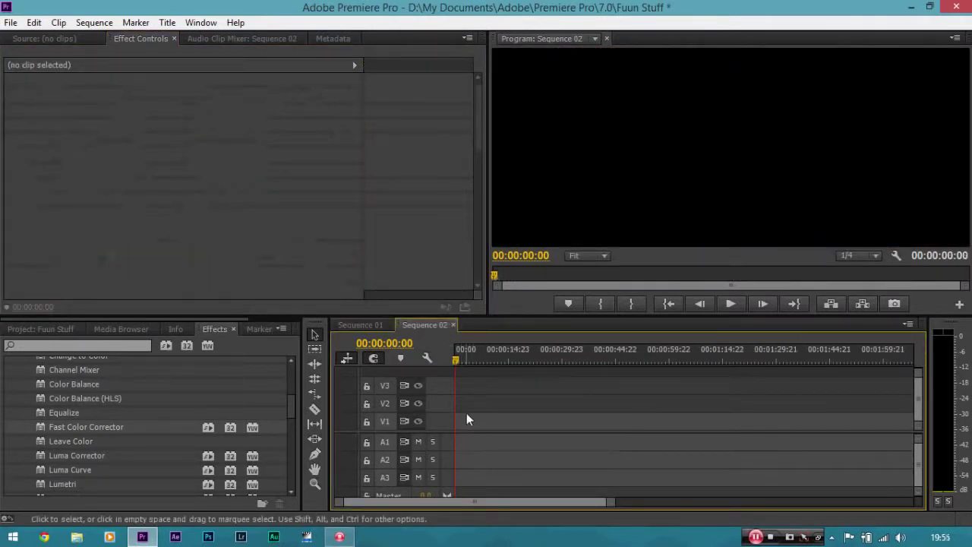
key(ctrl+v)
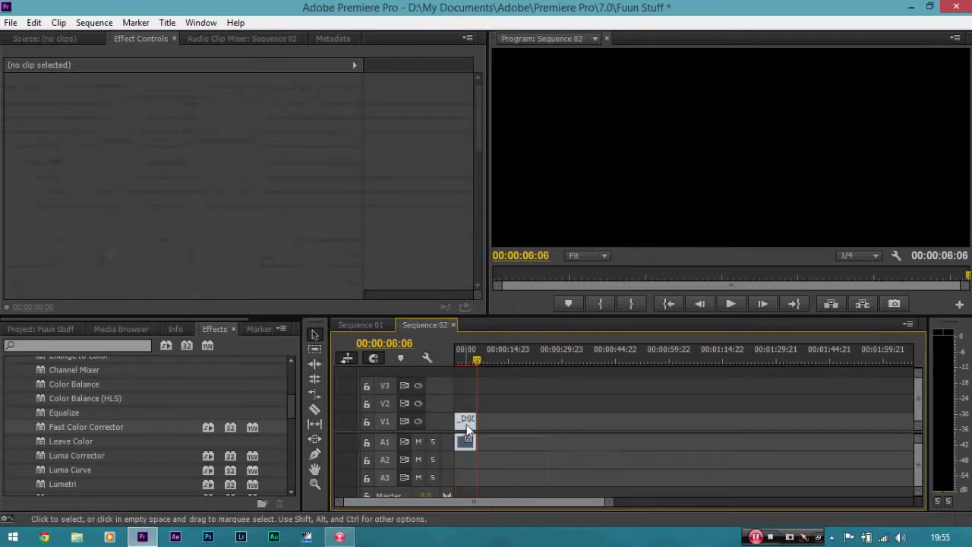
Select the pasted clip, enlarge the timeline view, and play Sequence 02 briefly from its start
click(465, 420)
drag(473, 354, 458, 361)
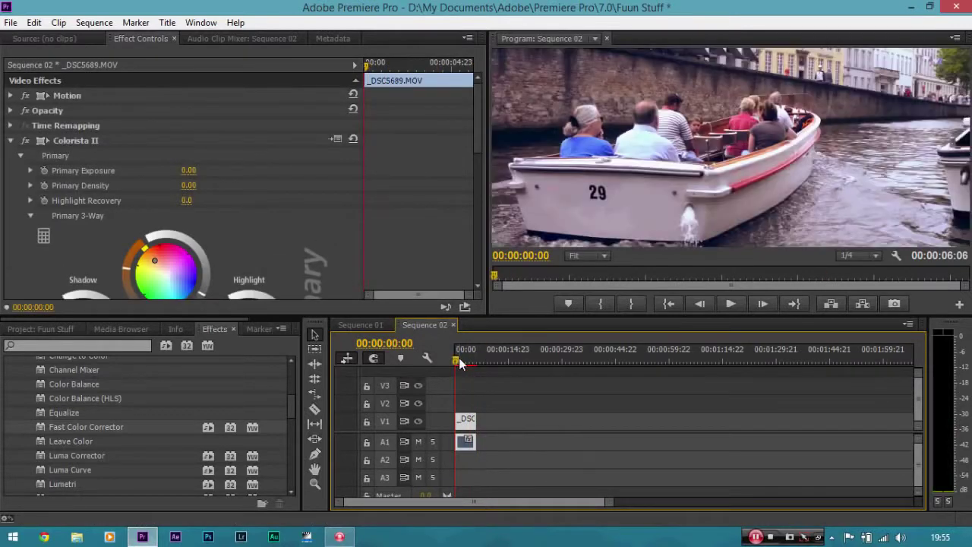
key(equal)
key(equal)
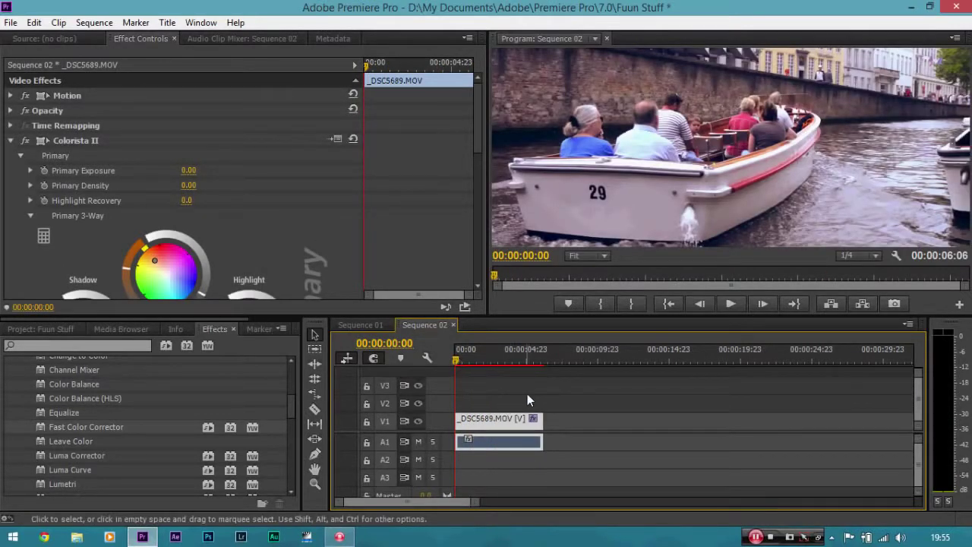
key(space)
key(space)
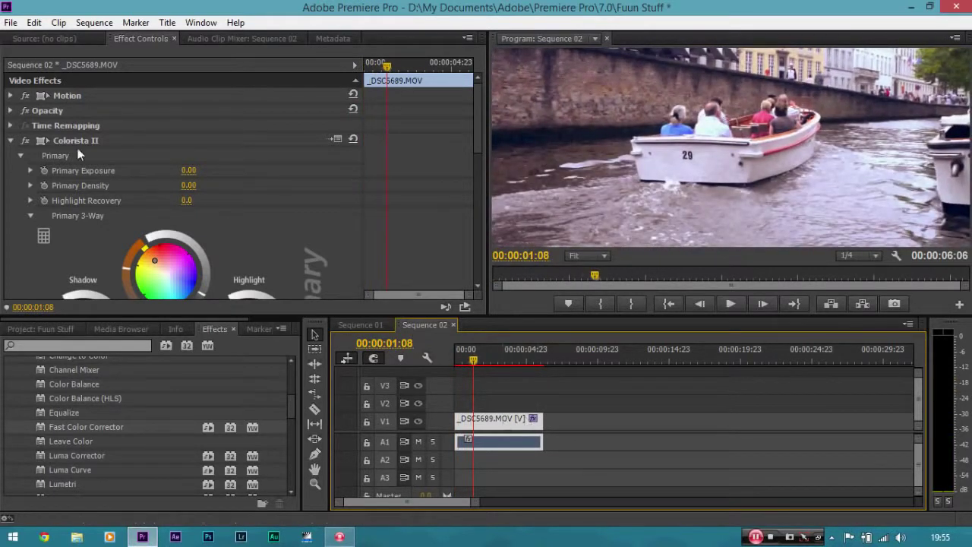
Shift the clip down in the widescreen frame by setting its vertical Motion position to 513
click(11, 96)
drag(228, 110, 313, 110)
click(517, 418)
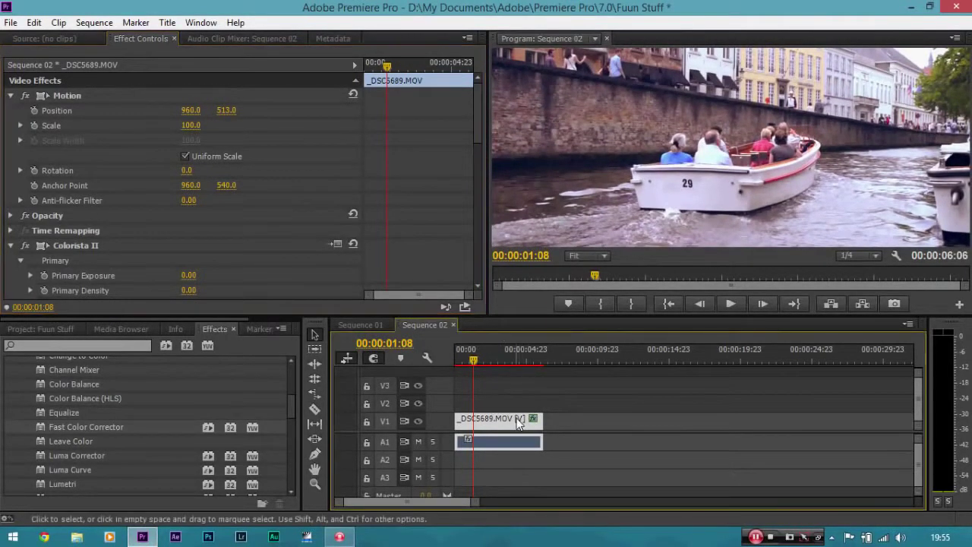
Magnify the program preview to 150% and inspect the number 29 on the boat's stern
click(602, 255)
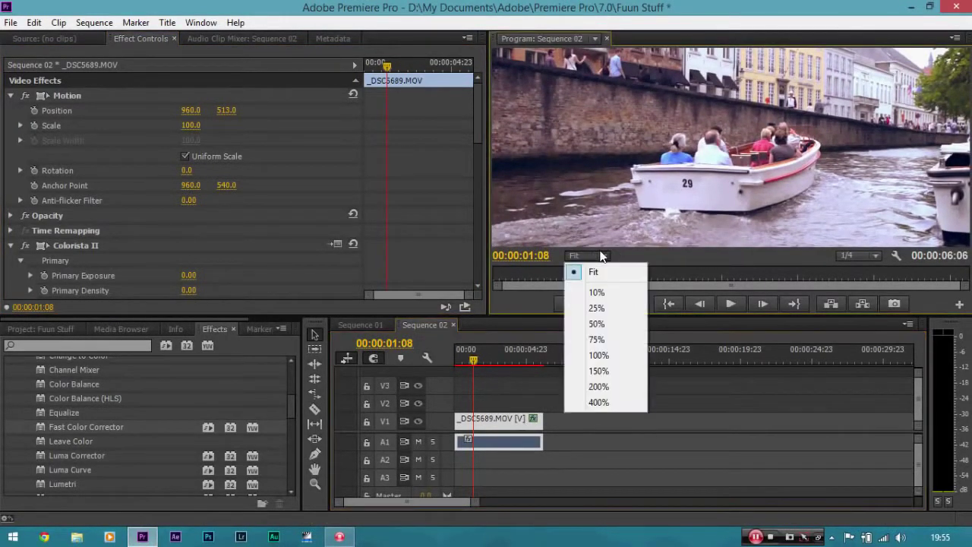
click(607, 371)
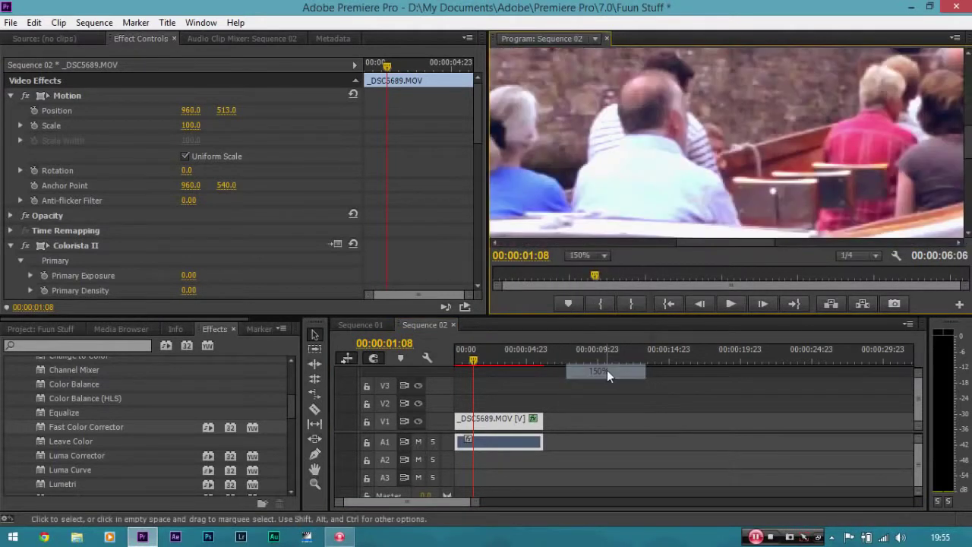
key(h)
drag(723, 236, 889, 97)
drag(735, 170, 745, 139)
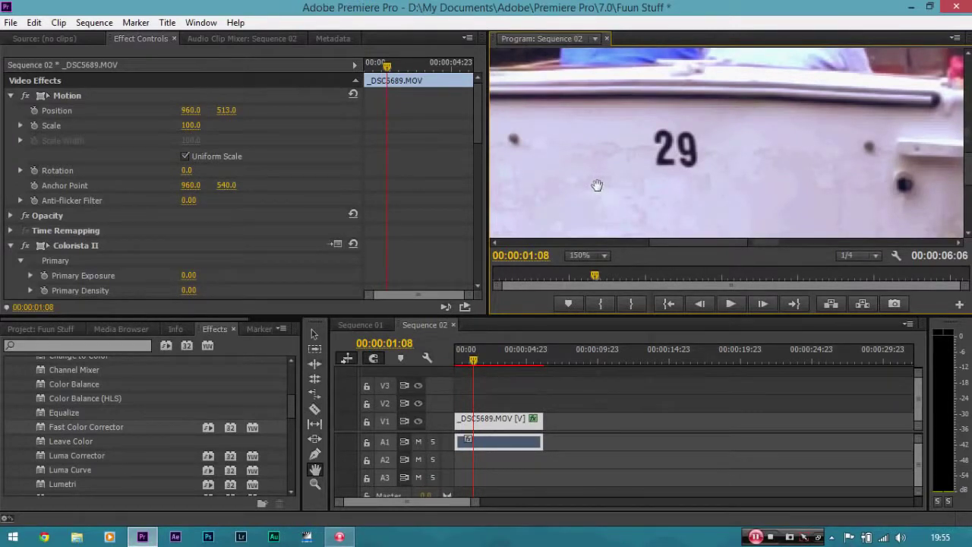
Search the effects for "shar" and apply the Sharpen video effect to the _DSC5689.MOV clip on V1
click(112, 345)
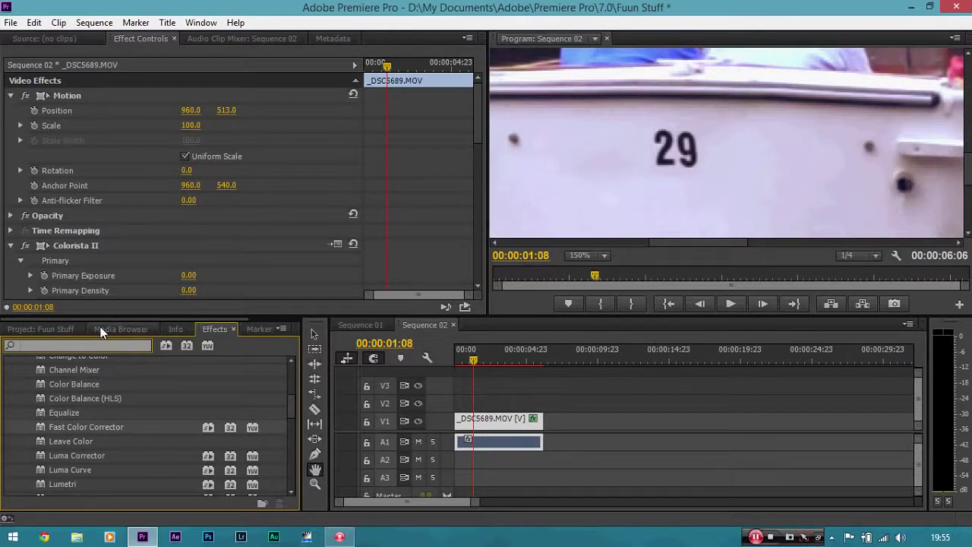
text(s)
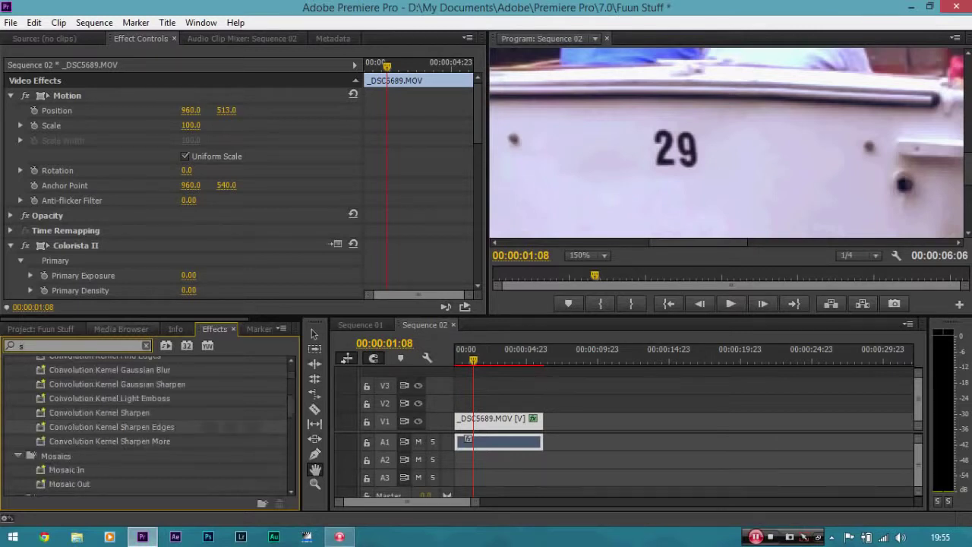
text(har)
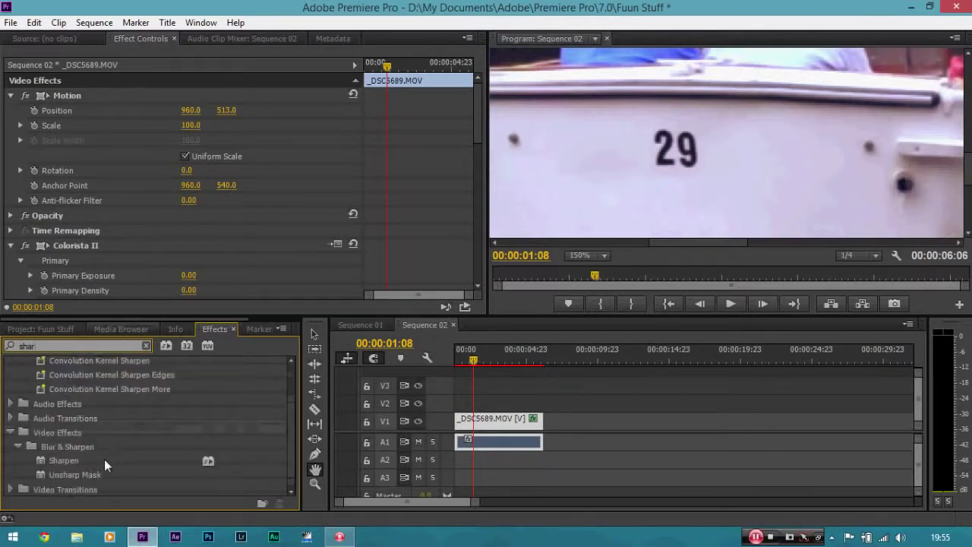
drag(70, 459, 479, 420)
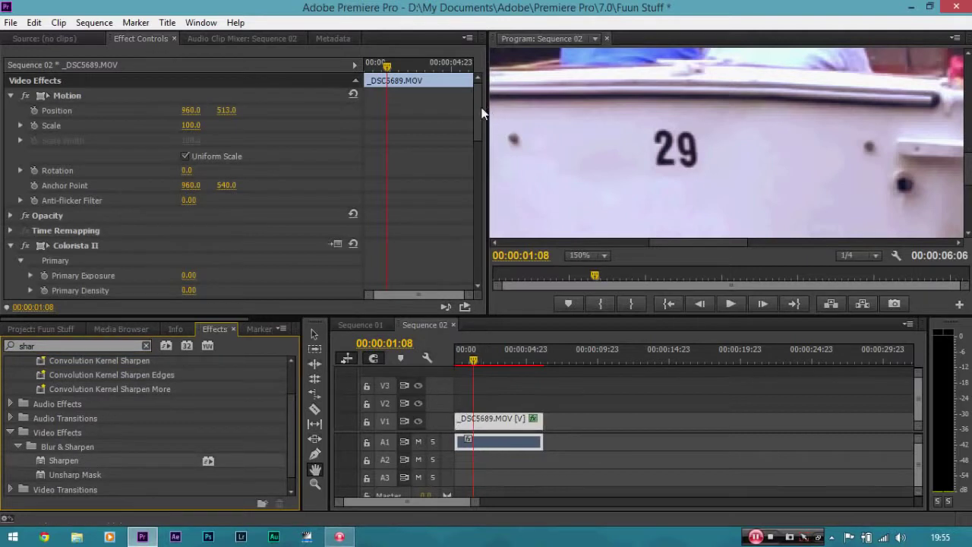
Set the clip's Sharpen Amount to 20 and compare the picture with and without the effect
drag(478, 96, 470, 265)
click(183, 231)
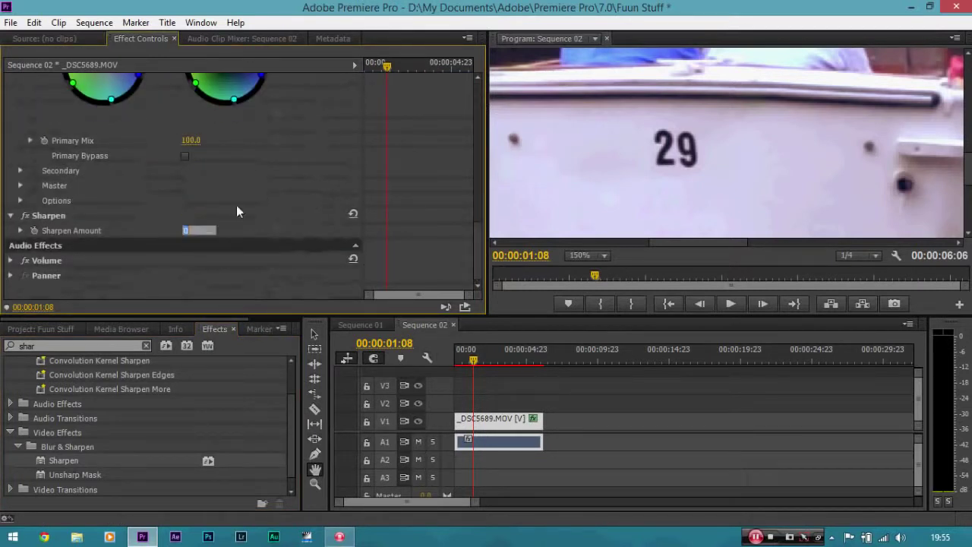
click(236, 205)
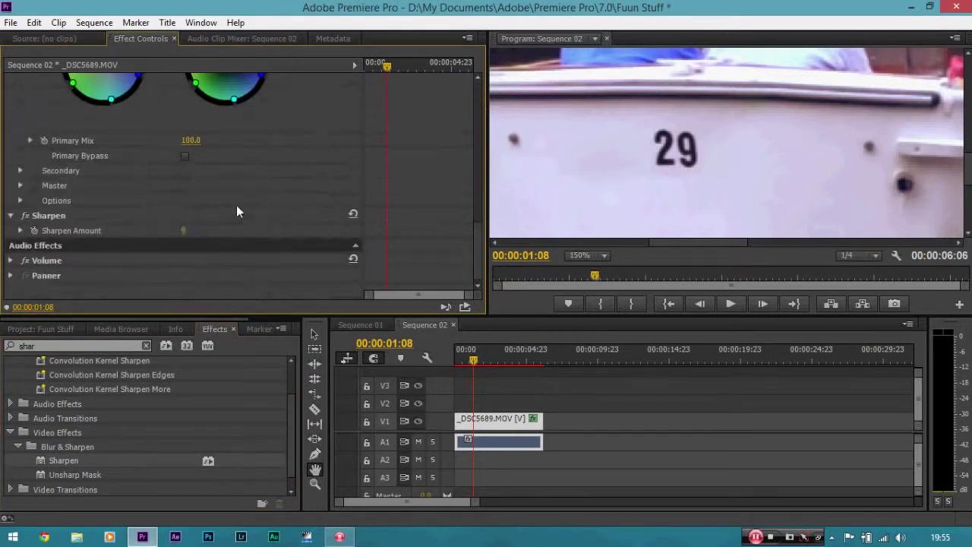
click(183, 231)
text(20)
key(Return)
click(30, 216)
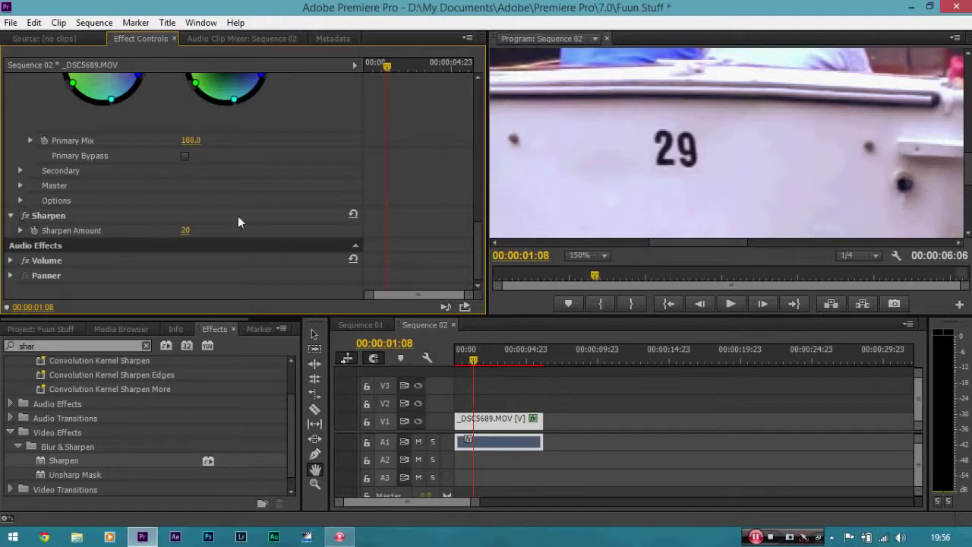
Switch the Colorista II effect off and on to compare the original and graded footage
drag(477, 244, 481, 193)
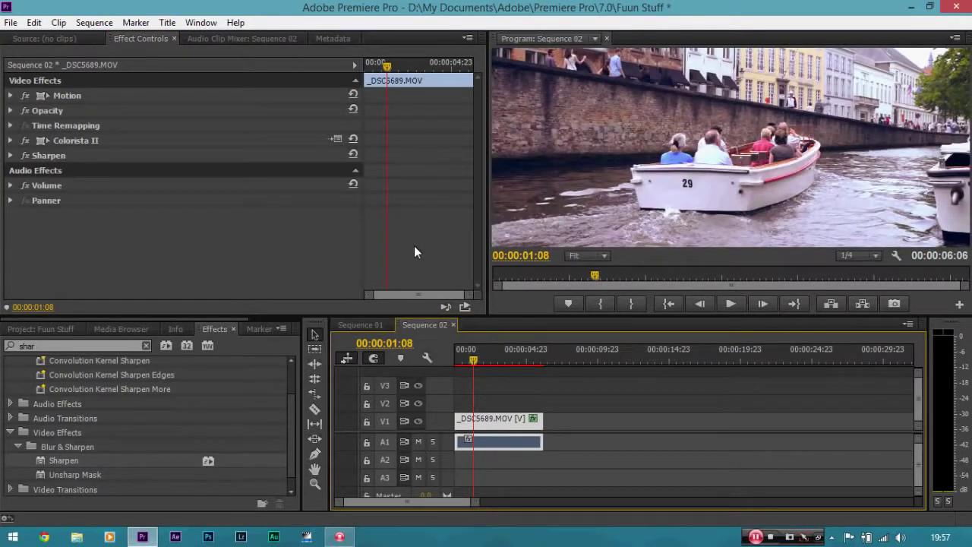
click(25, 141)
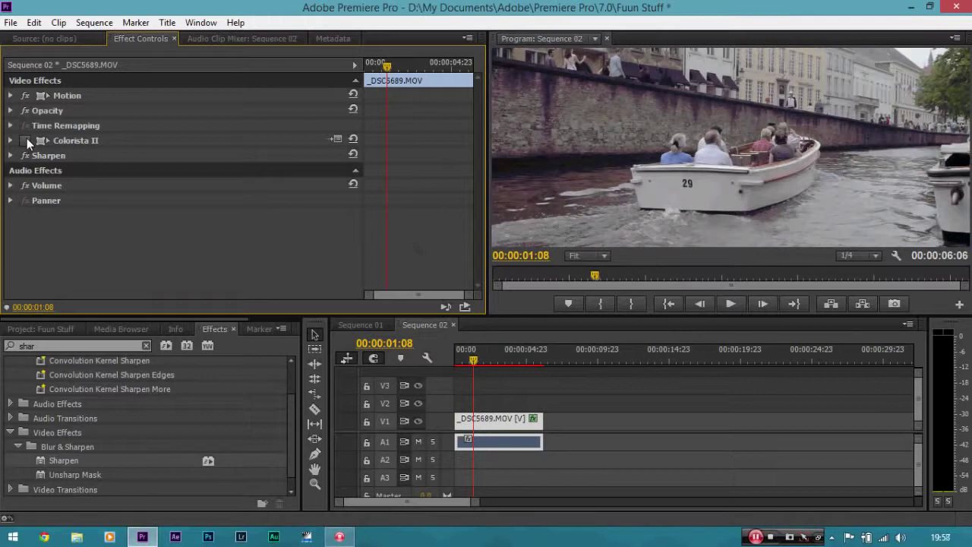
click(26, 140)
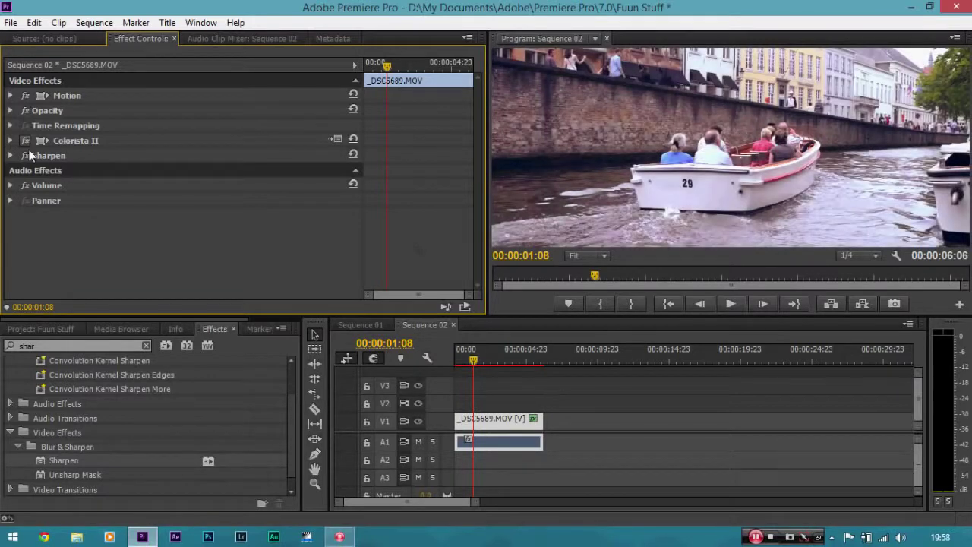
click(26, 140)
Select the clip in Sequence 02 and open the media export settings for the sequence
click(7, 24)
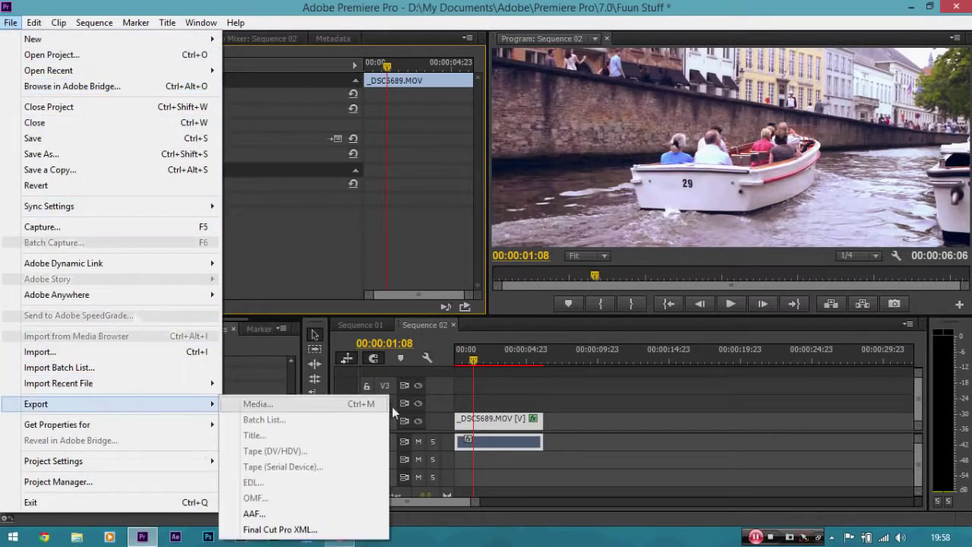
click(486, 424)
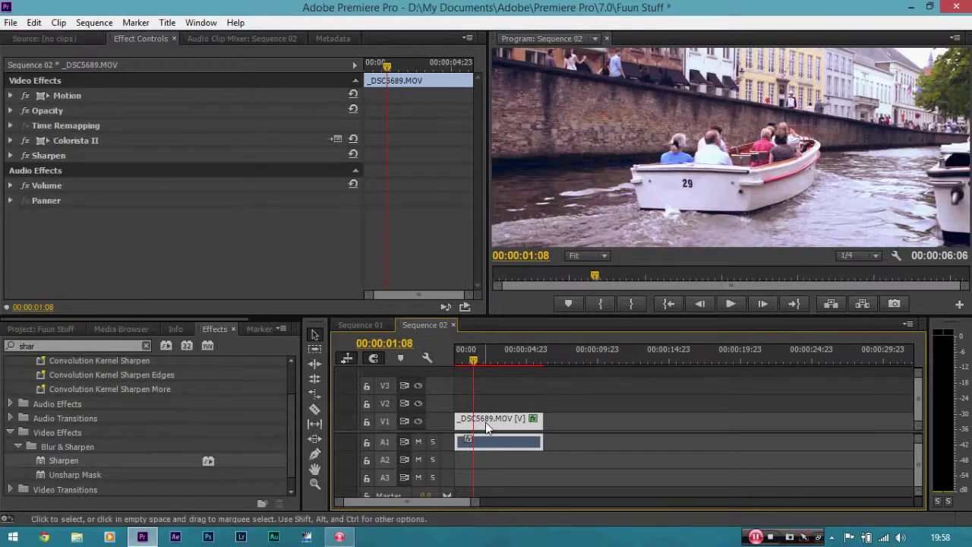
click(10, 23)
mouse_move(202, 403)
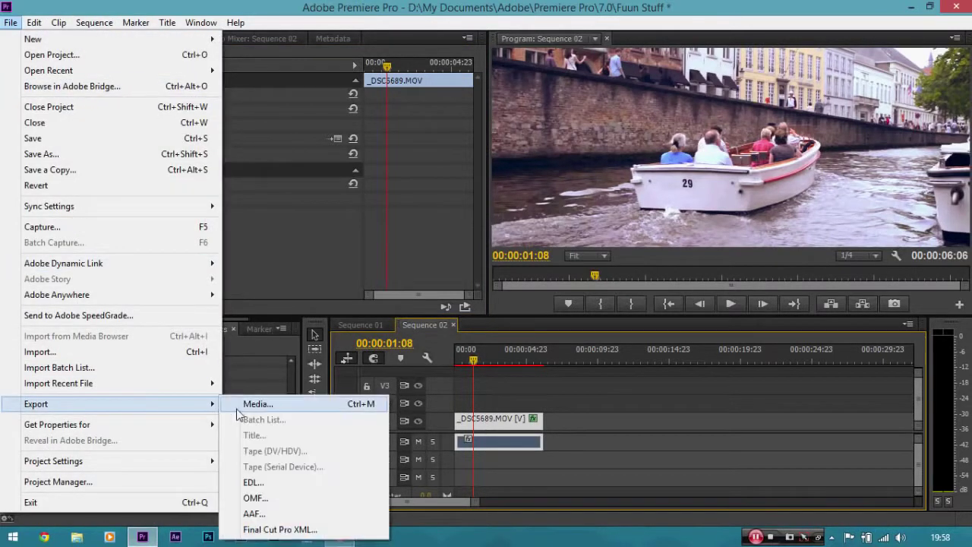
click(250, 401)
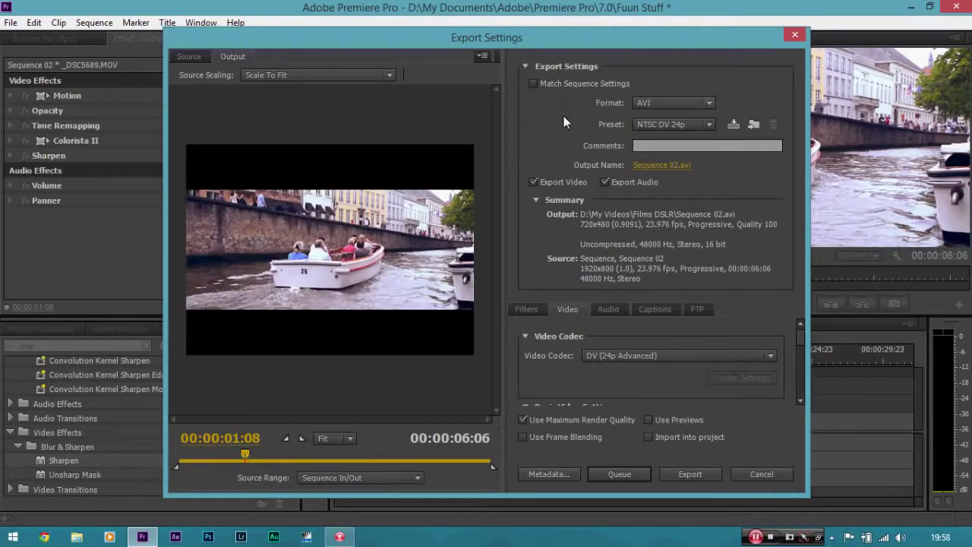
Set the export format to H.264 with the Match Source - High bitrate preset
click(673, 102)
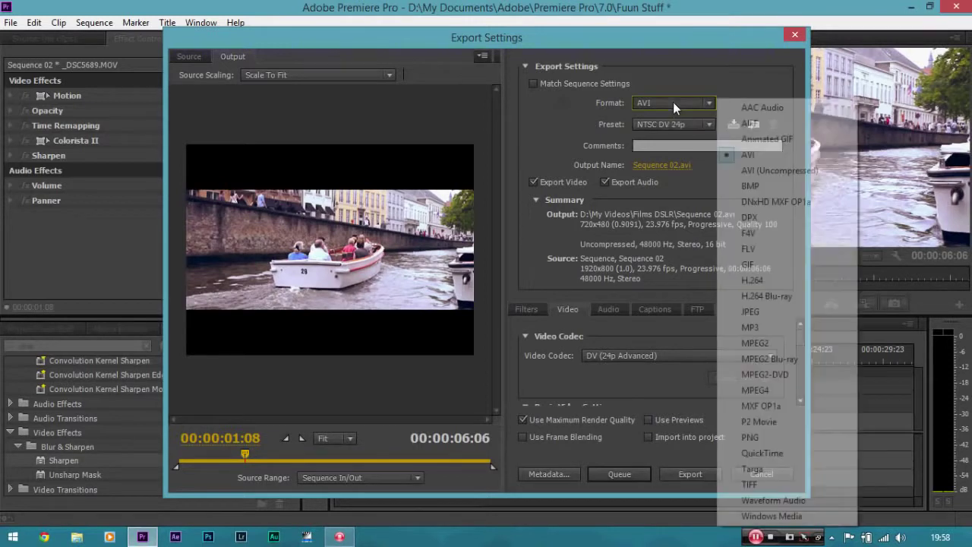
click(750, 280)
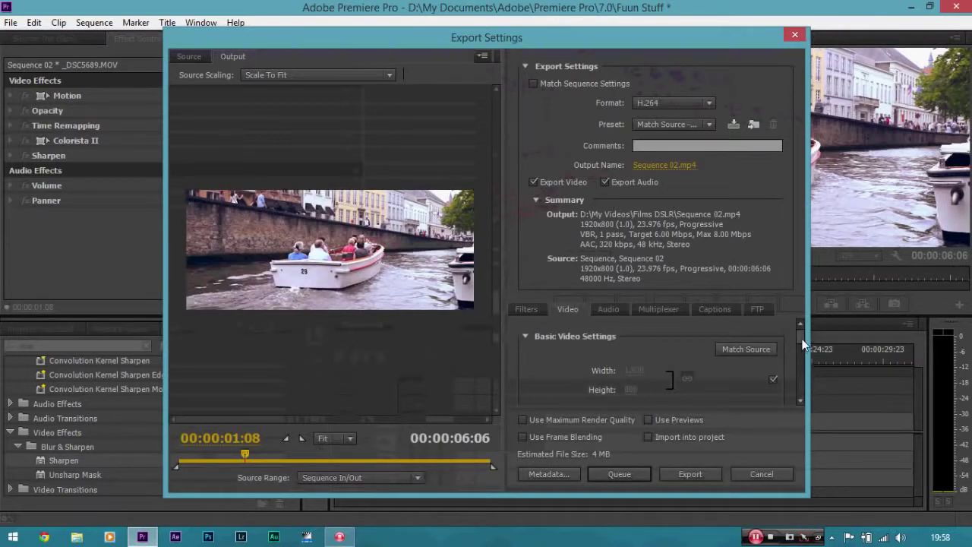
click(687, 105)
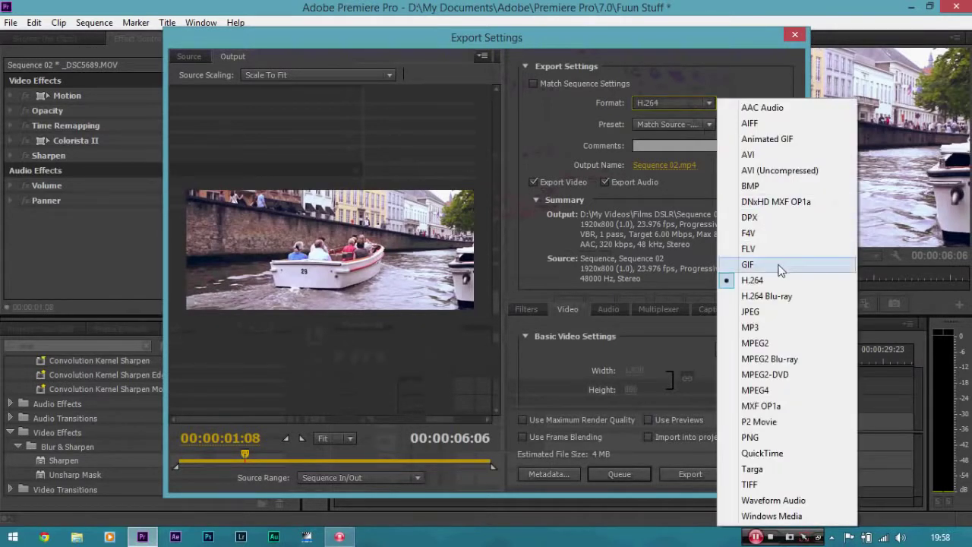
click(680, 121)
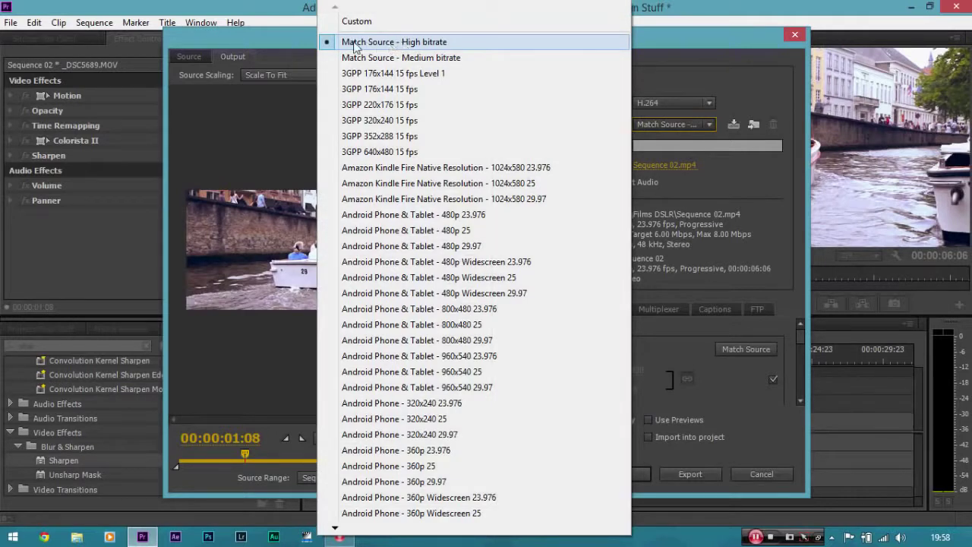
click(411, 47)
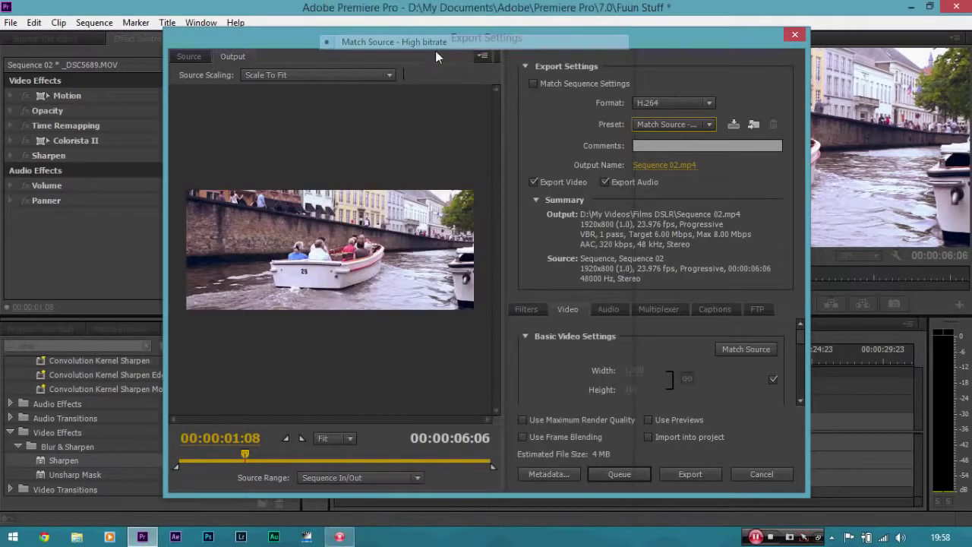
Set the export's target bitrate to 20 Mbps in the video bitrate settings
scroll(803, 339, down, 5)
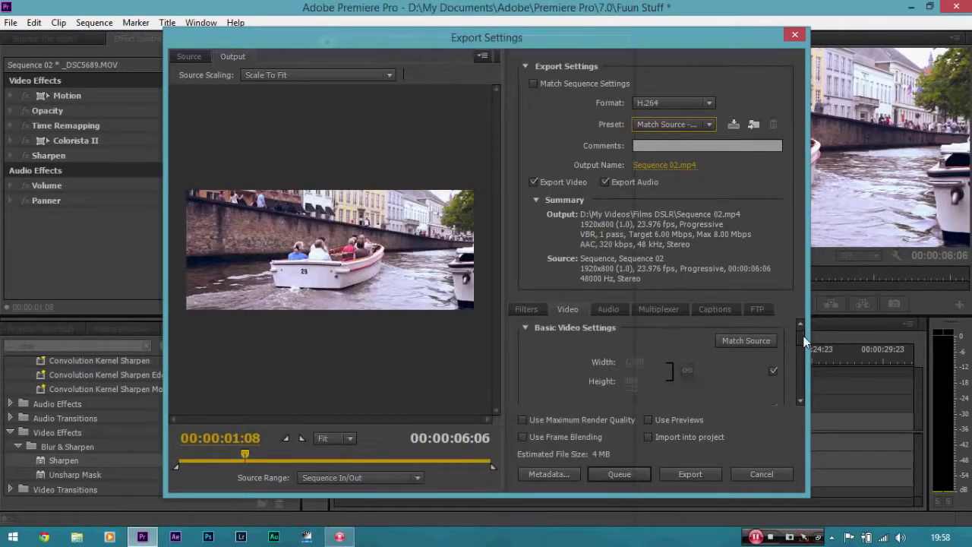
drag(804, 359, 660, 344)
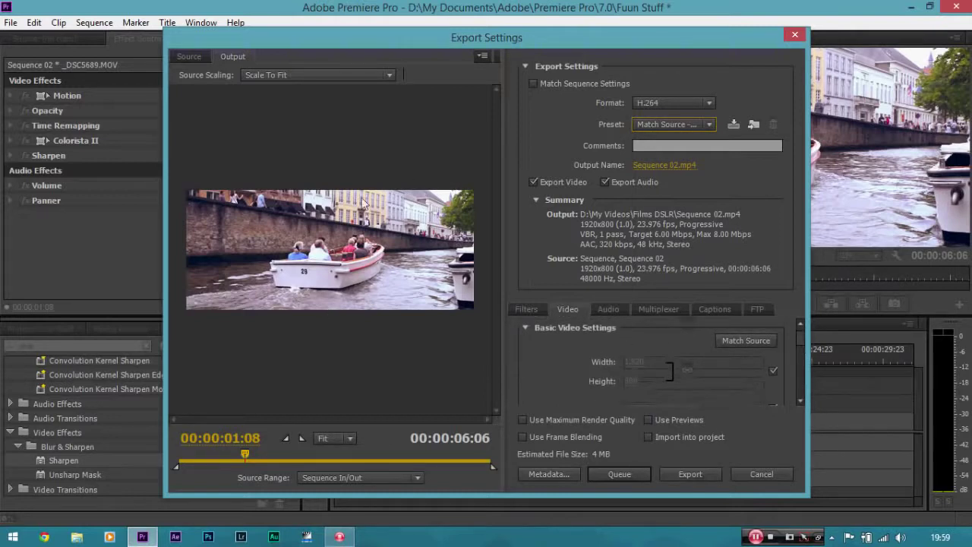
scroll(803, 346, down, 4)
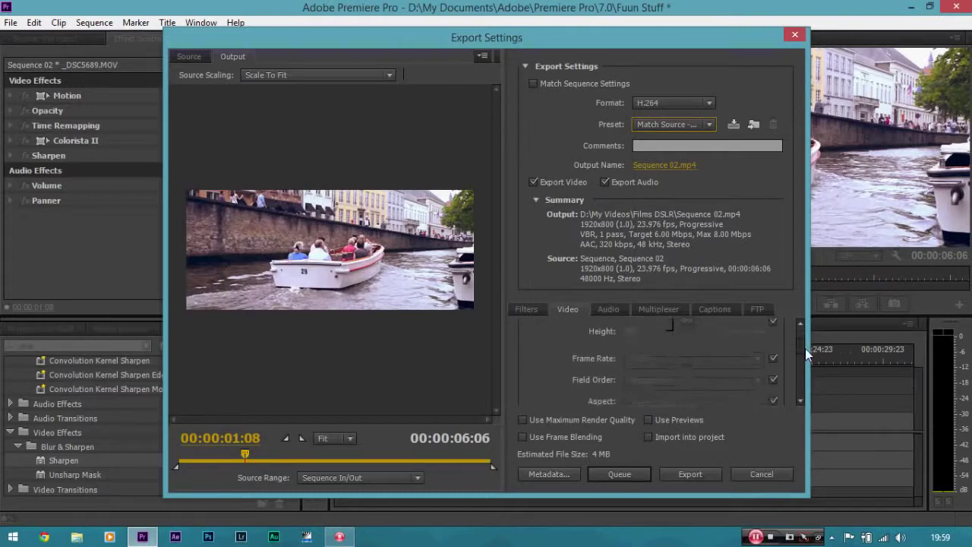
scroll(803, 347, down, 2)
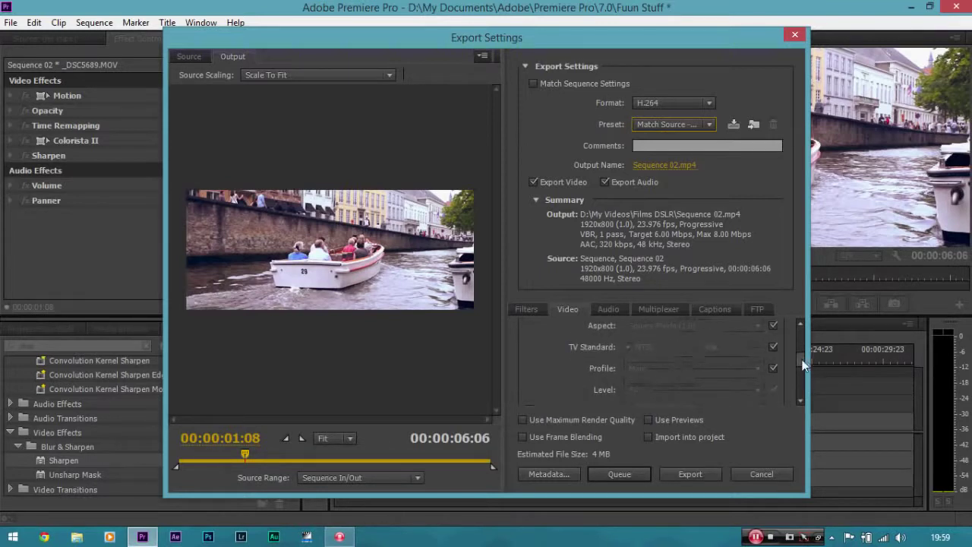
scroll(804, 365, down, 1)
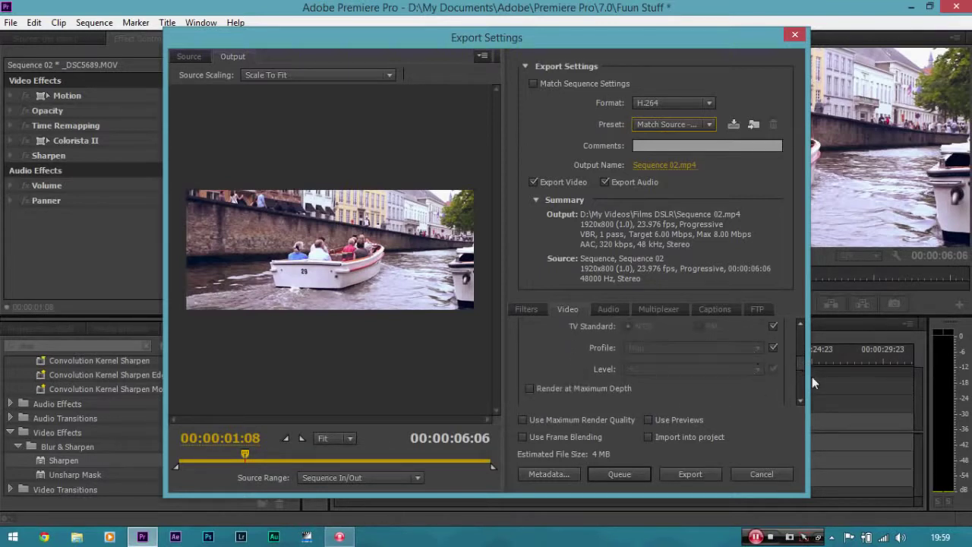
mouse_move(800, 371)
mouse_down()
mouse_move(801, 388)
mouse_move(799, 362)
mouse_move(800, 382)
mouse_up()
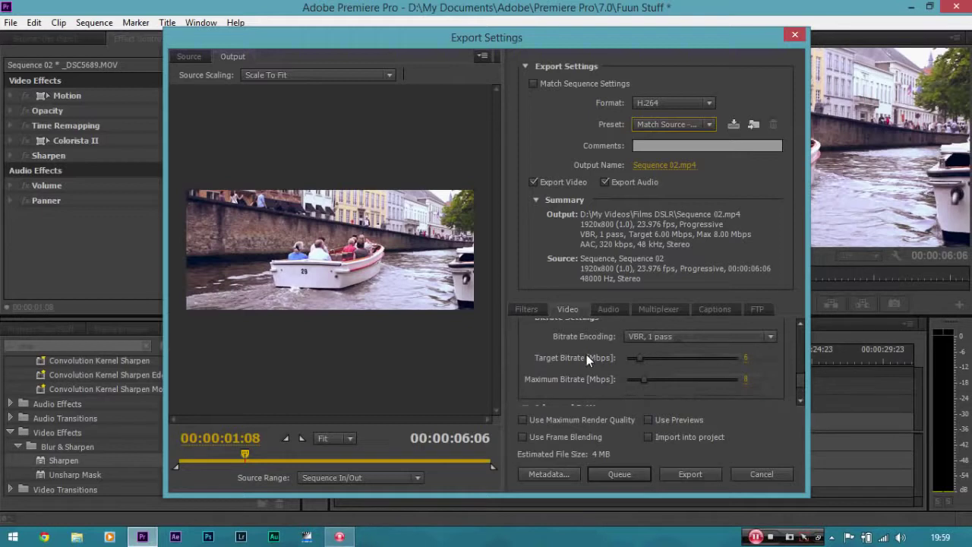
click(745, 359)
text(20)
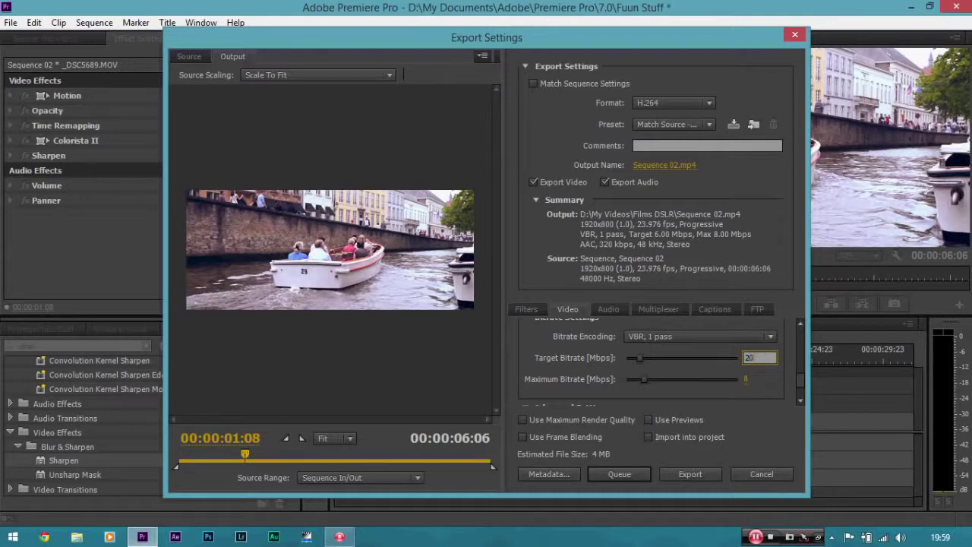
key(Return)
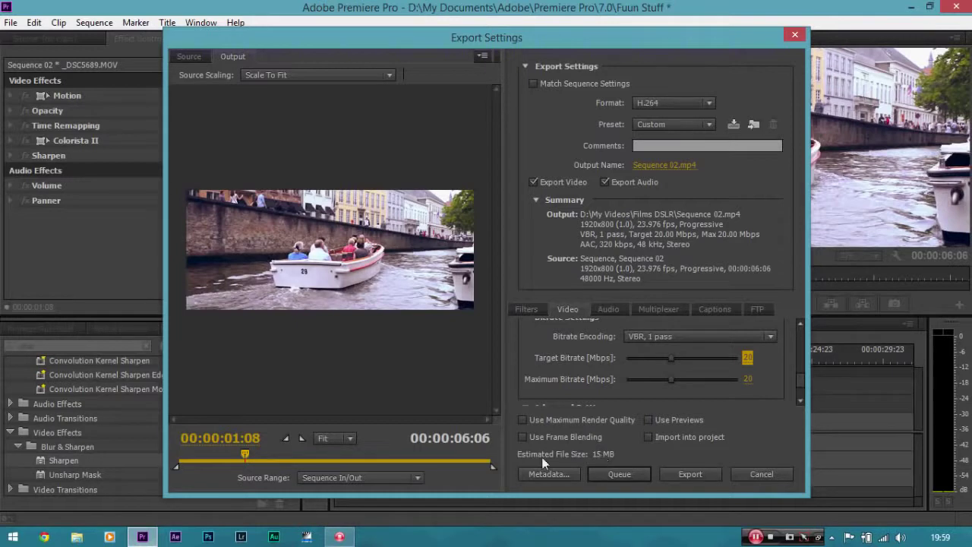
Set both the target bitrate and the maximum bitrate of the export to 5 Mbps
click(747, 357)
text(5)
key(Return)
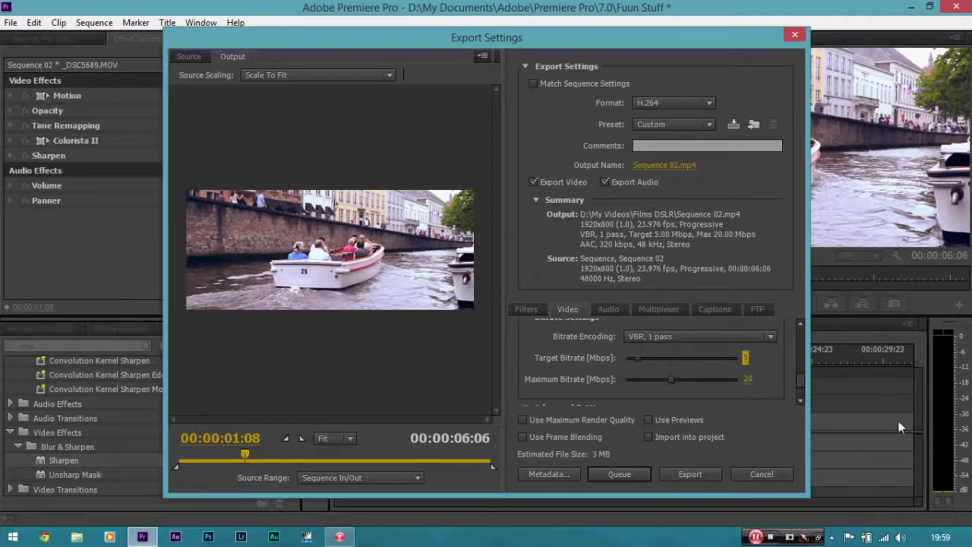
click(746, 378)
text(5)
key(Return)
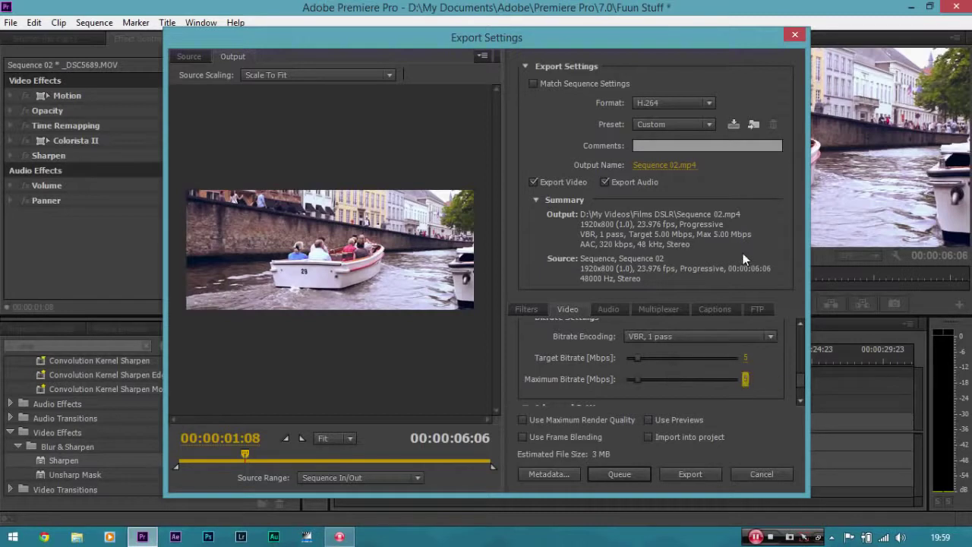